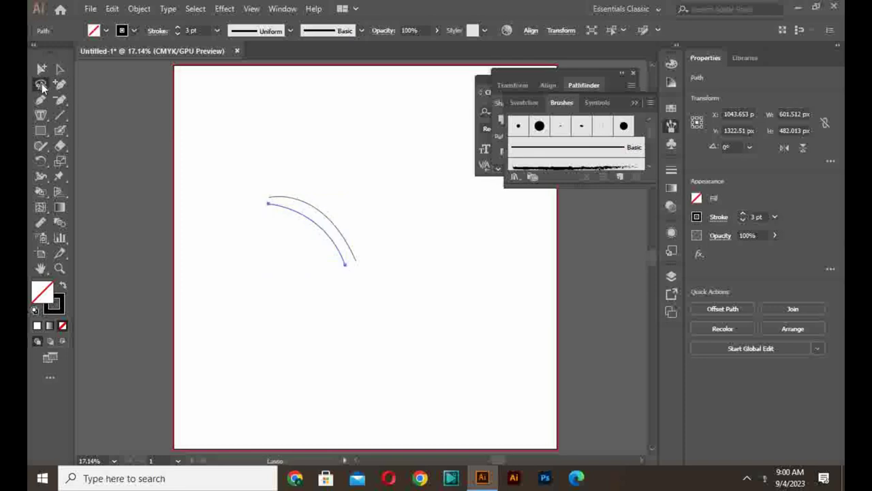
Reshape the lower arc with the Curvature tool, bowing its middle toward the upper arc and joining its left end to the upper arc's tip.
scroll(297, 221, up, 4)
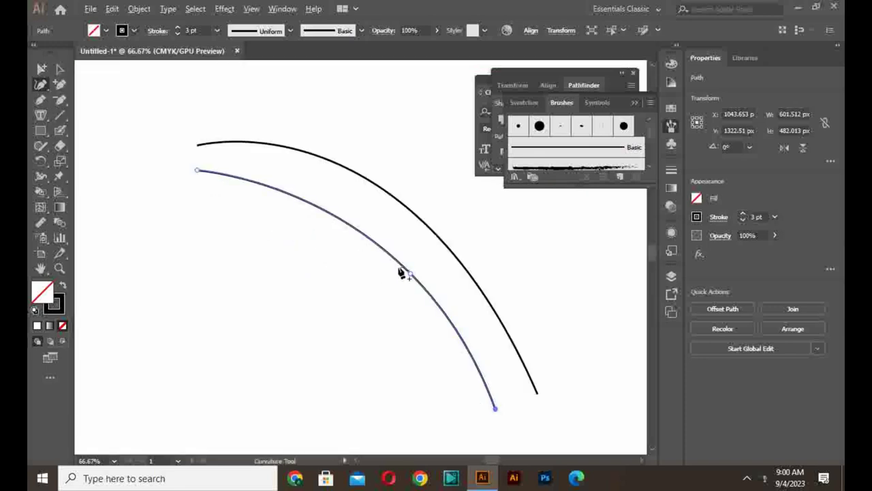
drag(407, 274, 411, 254)
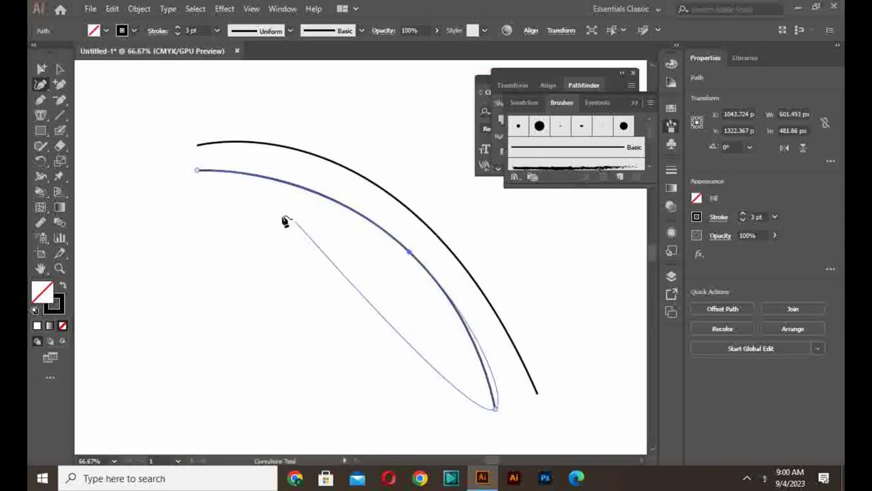
drag(198, 172, 200, 151)
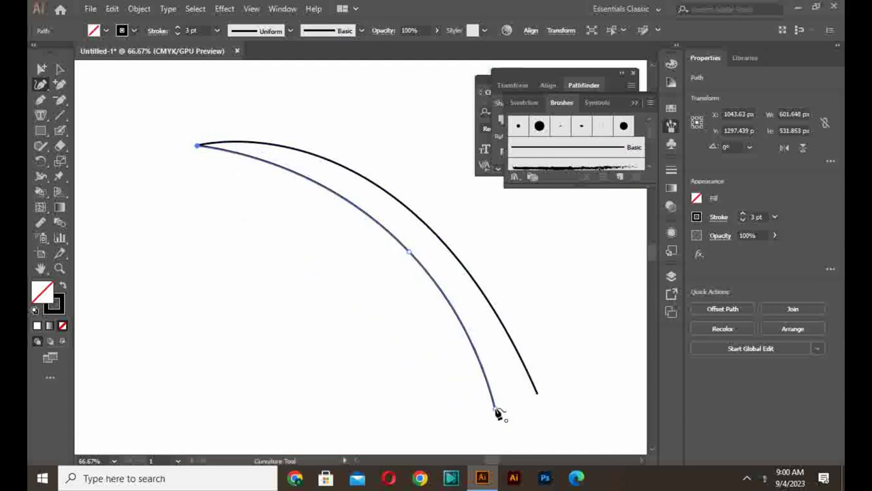
drag(497, 415, 441, 397)
scroll(502, 423, down, 3)
scroll(502, 422, up, 3)
Draw a third curved path below the two arcs with the Pen tool, about 544 px wide and 572 px high.
click(41, 100)
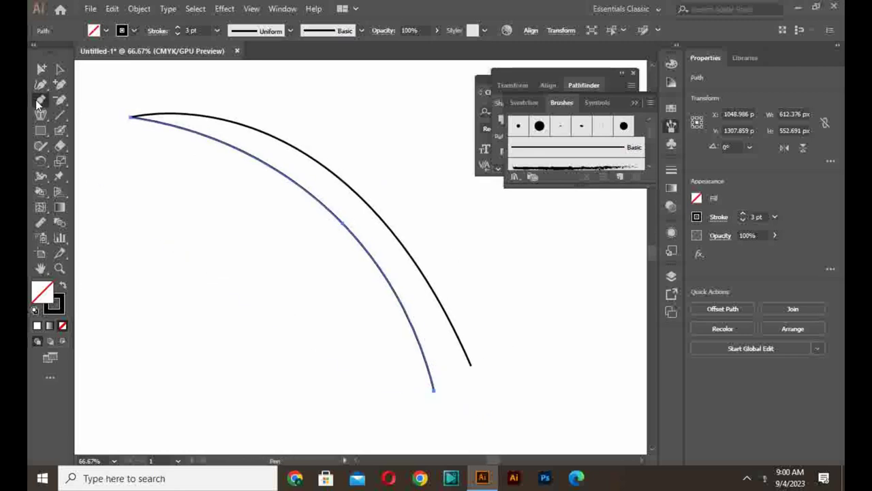
ctrl+click(116, 74)
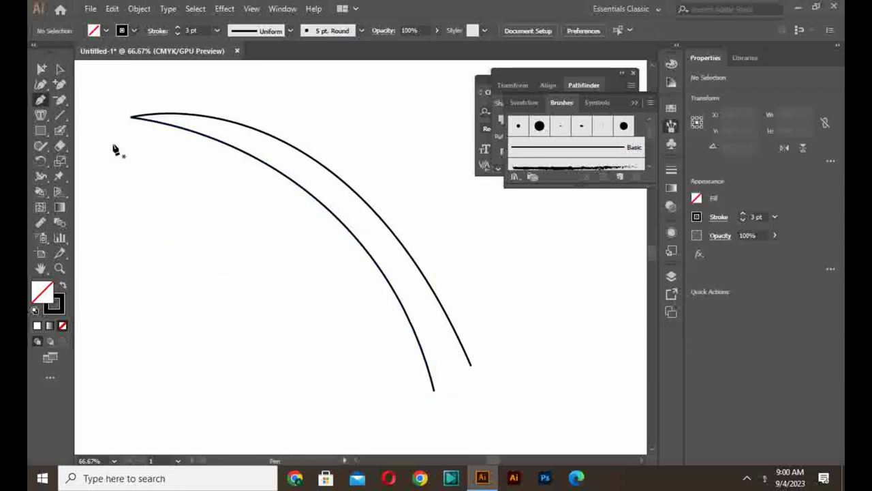
click(126, 128)
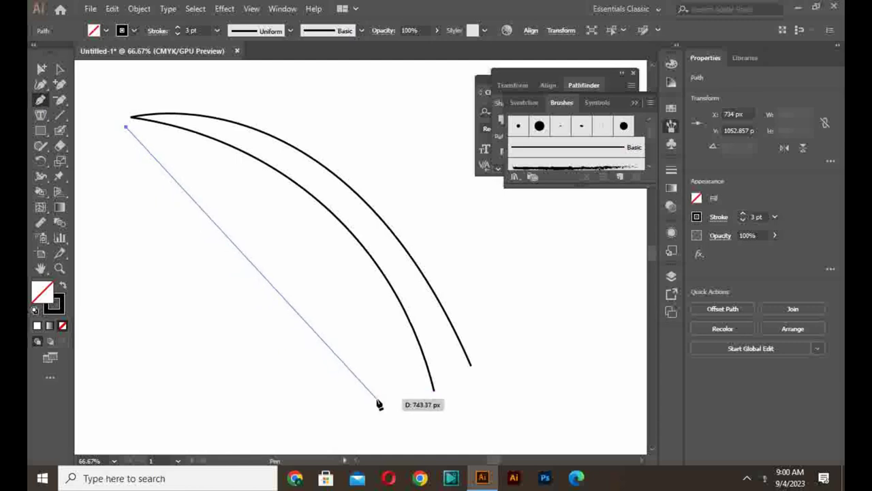
mouse_move(397, 412)
mouse_down()
mouse_move(405, 452)
mouse_move(392, 436)
mouse_move(401, 454)
mouse_move(395, 419)
mouse_up()
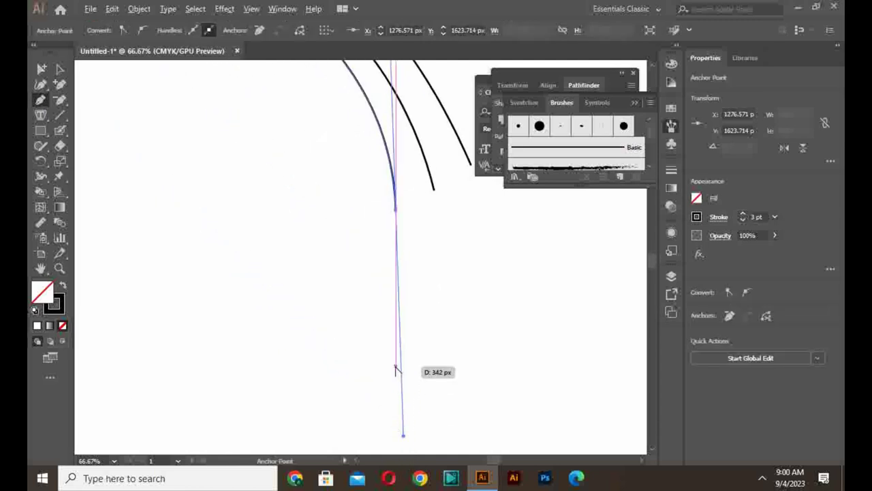
key(ctrl+minus)
key(ctrl+minus)
key(ctrl+minus)
key(ctrl+plus)
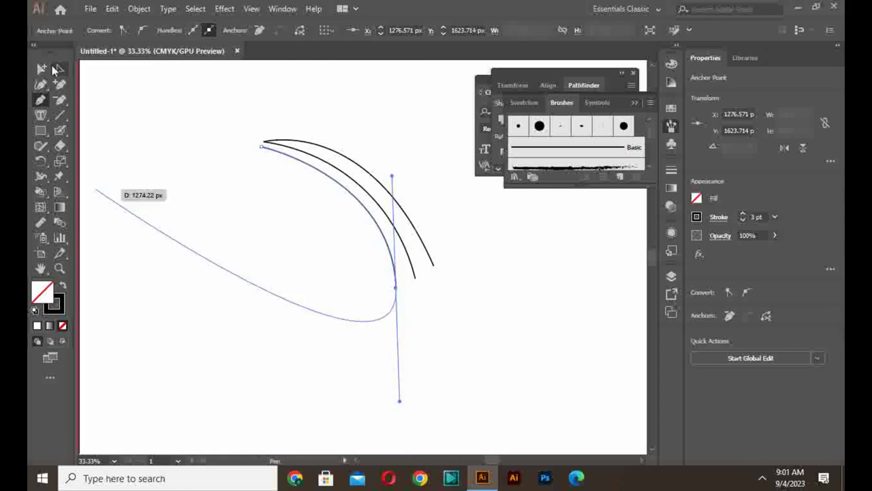
Move the third arc's upper end onto the shared tip and bow its middle outward with the Curvature tool.
click(58, 69)
click(42, 84)
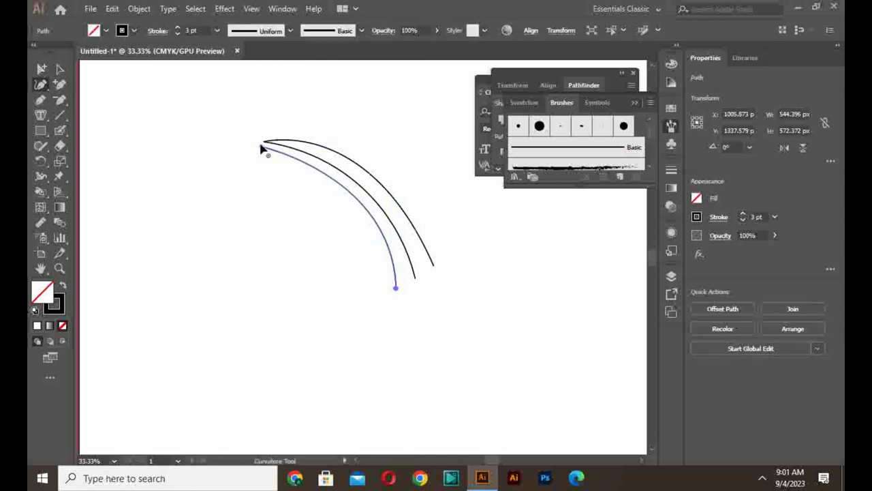
double_click(264, 143)
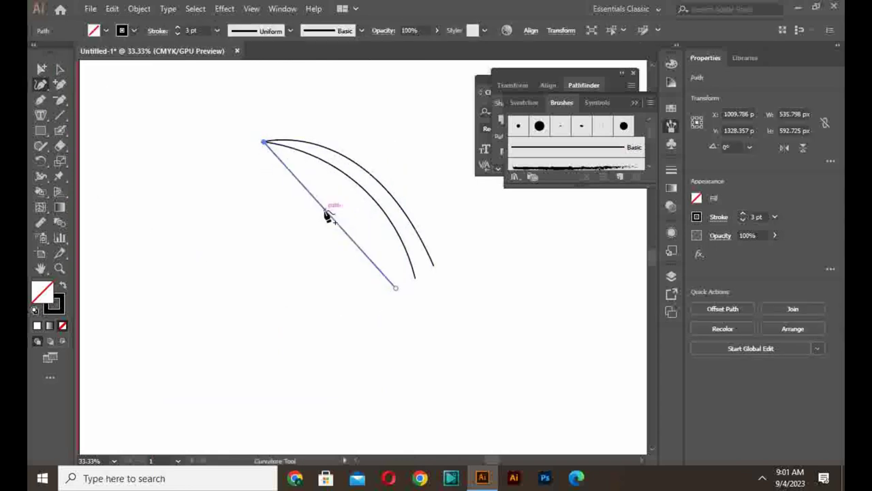
mouse_move(327, 214)
mouse_down()
mouse_move(352, 203)
mouse_move(99, 132)
mouse_move(82, 79)
mouse_up()
key(ctrl+z)
key(v)
click(352, 339)
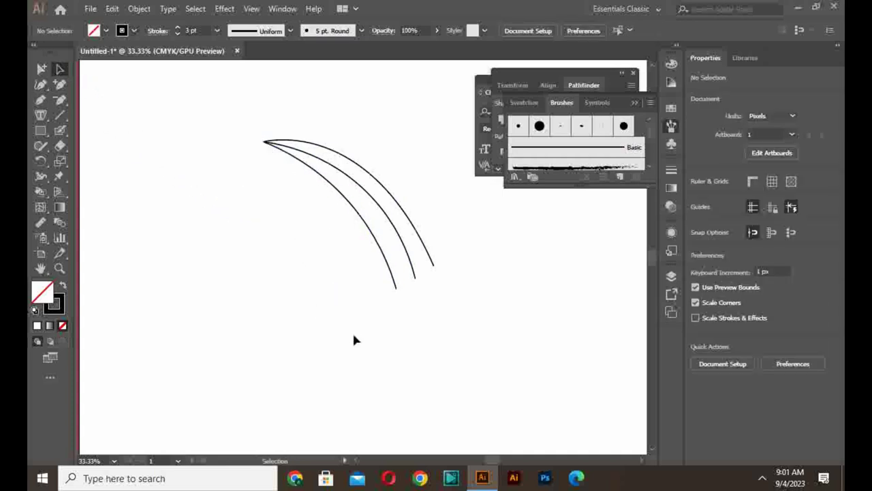
Draw an arc with the Pen tool rising to the right from between the upper two arcs, about 432 px wide and 190 px high.
scroll(353, 339, right, 3)
scroll(282, 333, up, 2)
click(40, 99)
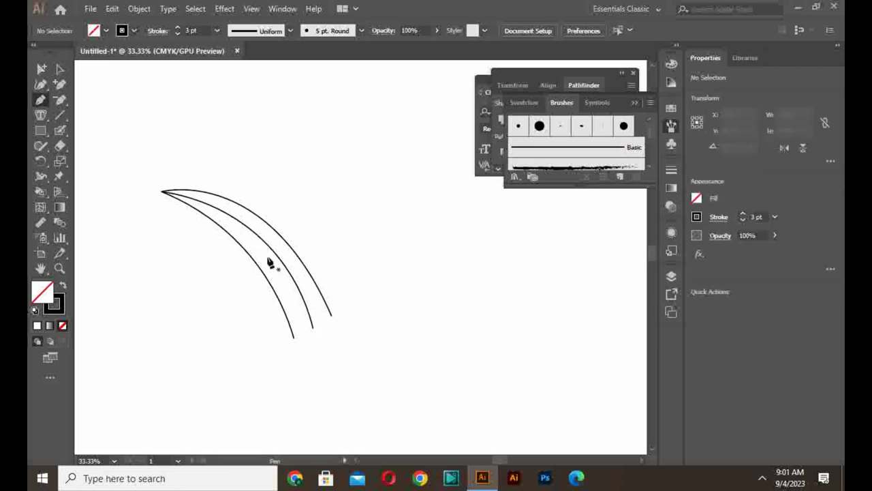
click(282, 250)
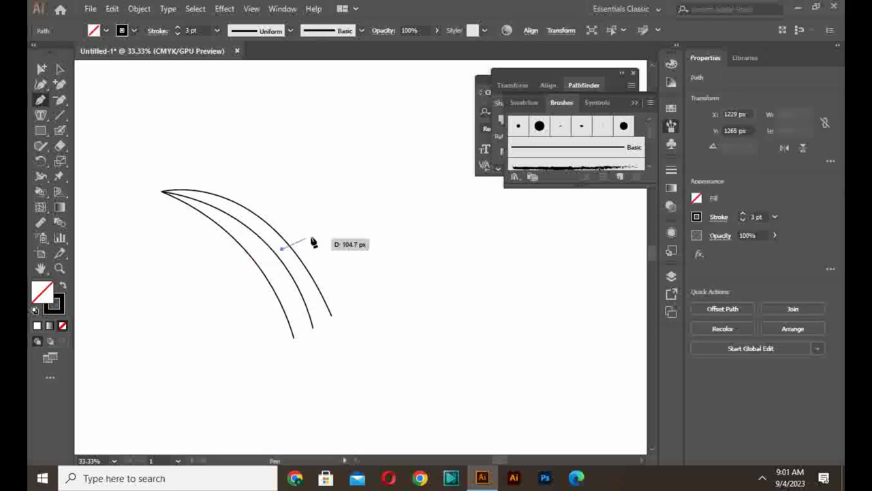
drag(389, 203, 450, 203)
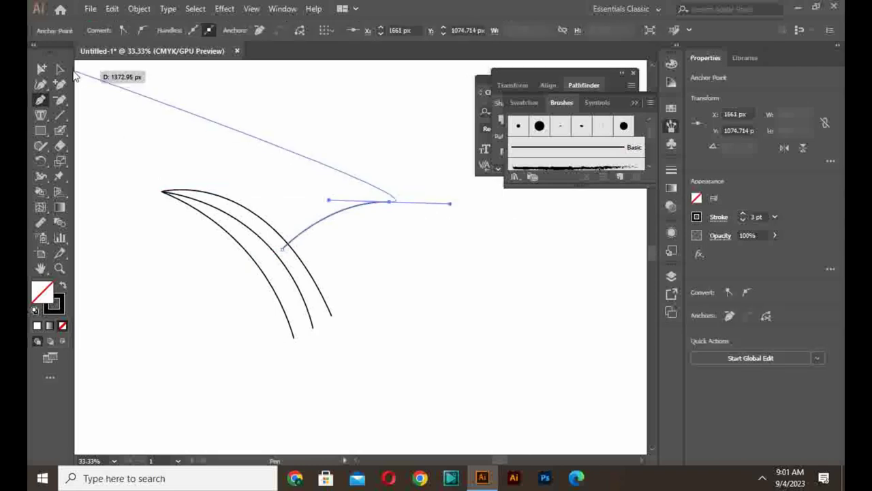
click(59, 69)
click(220, 142)
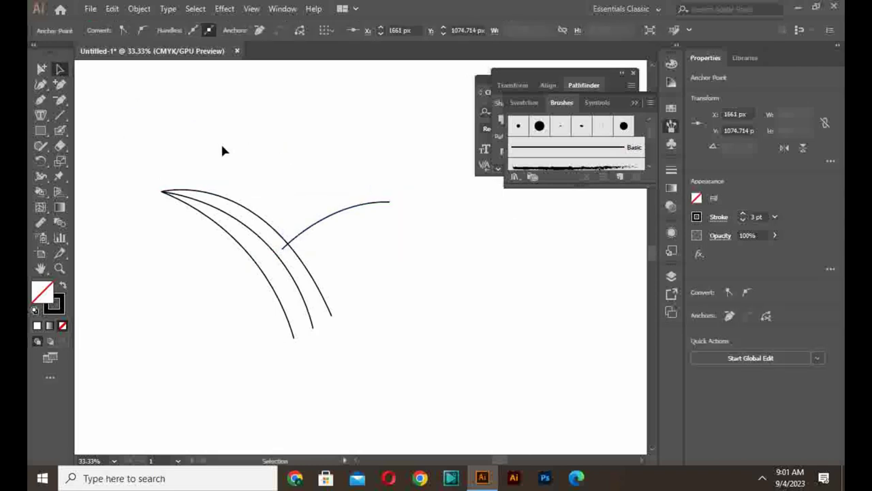
Draw a second arc just below the right branch arc and pull its outer end onto that arc's tip.
click(44, 101)
click(293, 259)
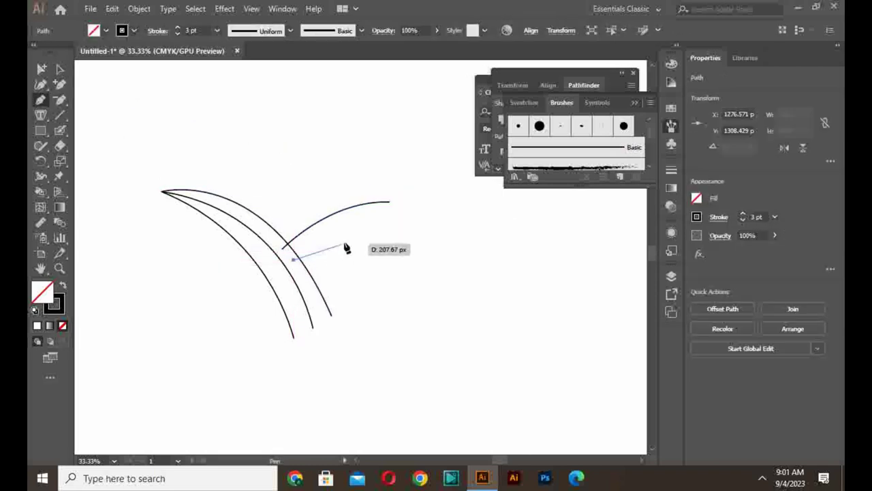
drag(389, 202, 457, 235)
click(40, 84)
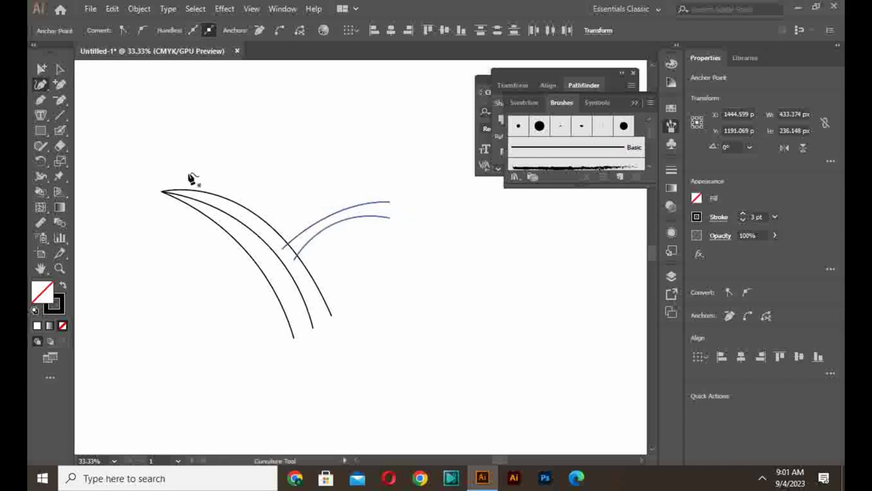
drag(390, 221, 389, 202)
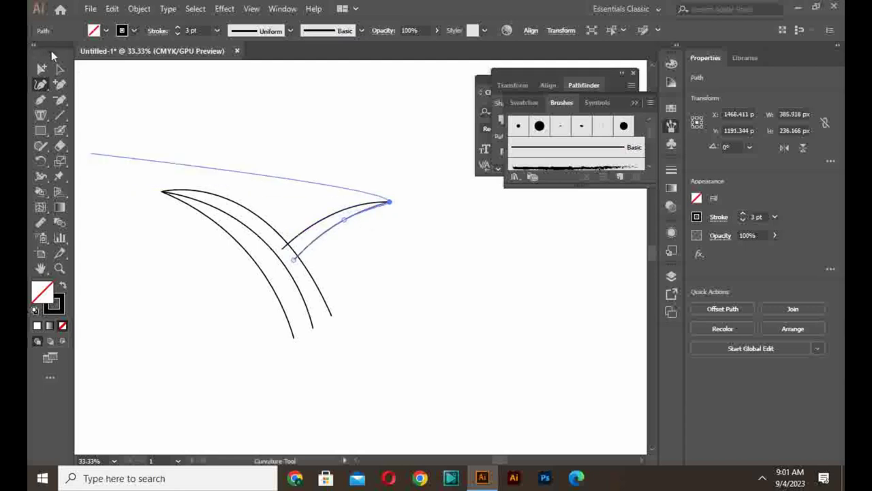
click(42, 69)
click(404, 328)
Duplicate the lower right branch arc, rotate the copy to about 21° and align its upper end with the branch's tip.
scroll(361, 289, up, 1)
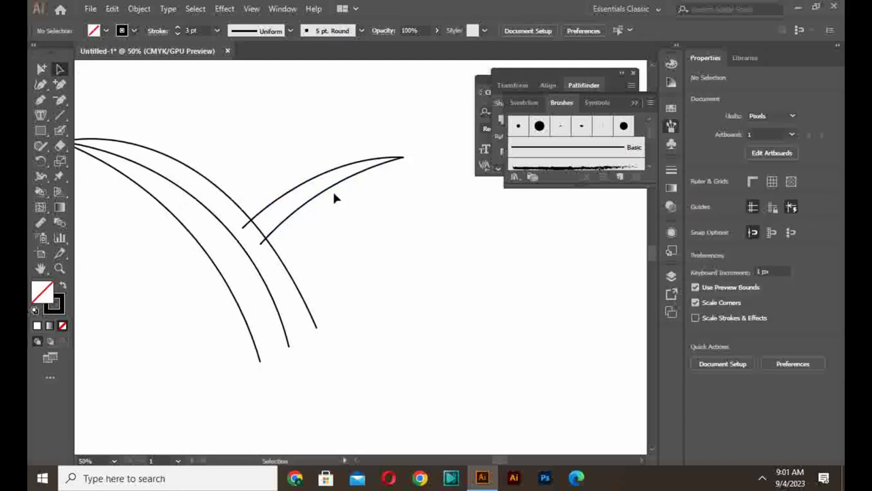
drag(334, 193, 336, 219)
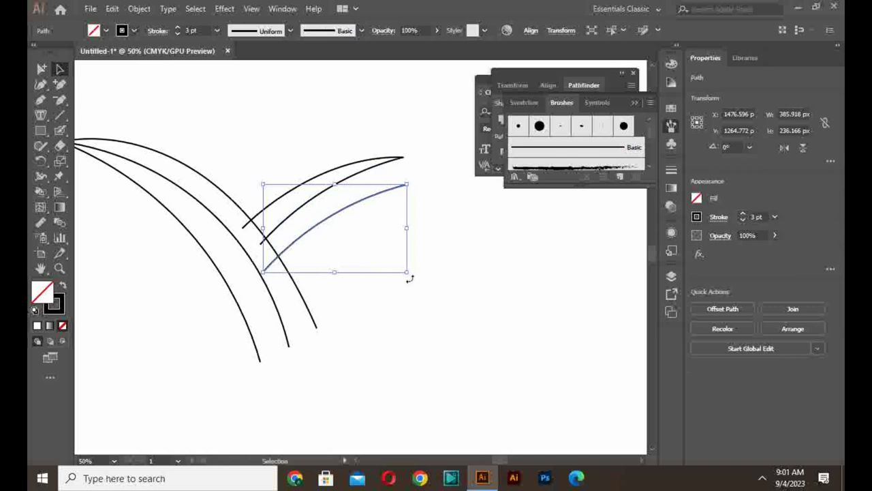
drag(407, 278, 375, 239)
drag(336, 217, 351, 214)
drag(304, 287, 274, 293)
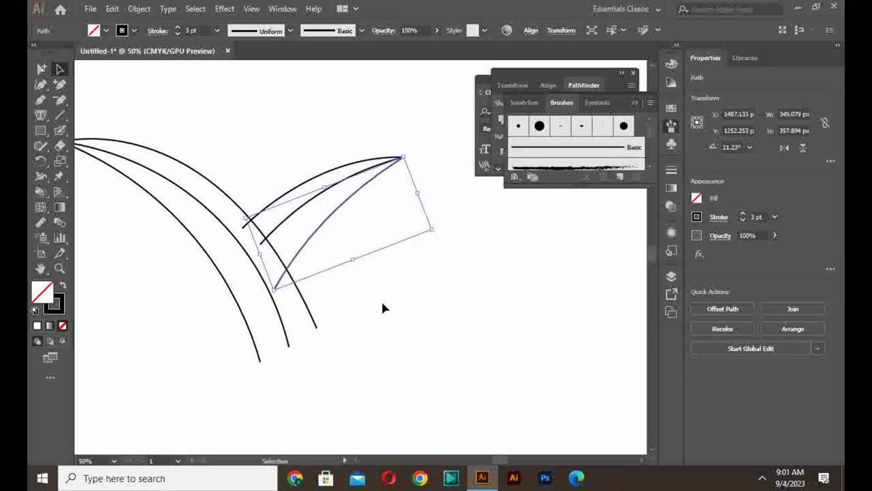
click(381, 294)
scroll(383, 291, down, 2)
scroll(384, 297, up, 1)
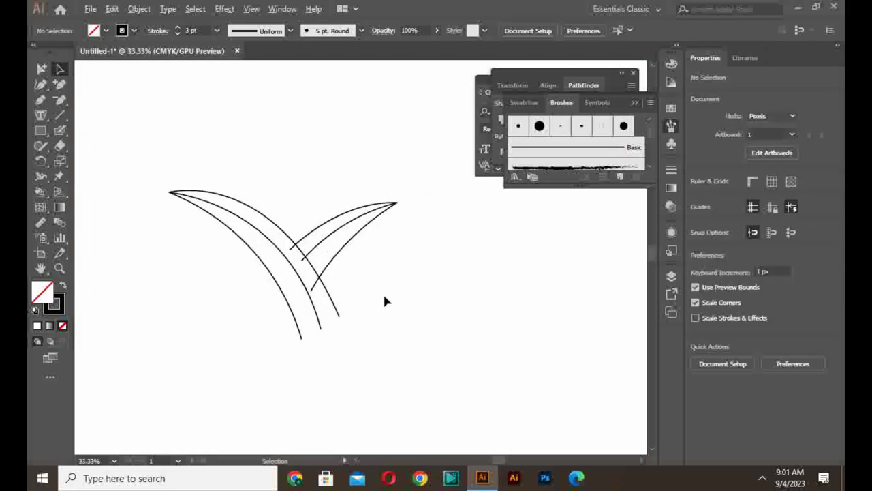
key(p)
click(172, 130)
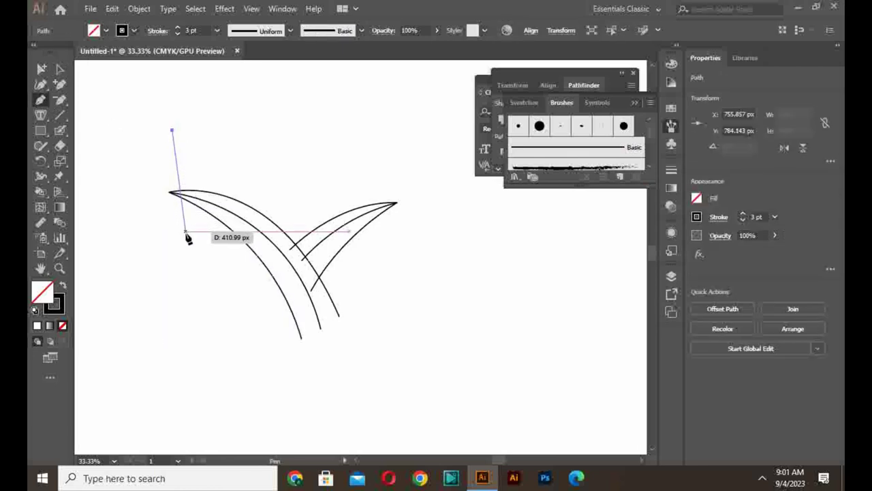
key(Escape)
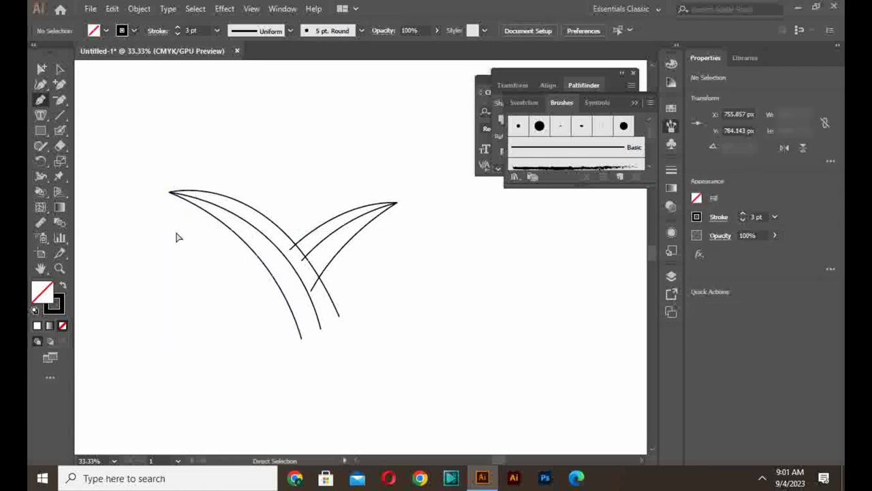
Draw a circle, scale it to about 618 px in diameter and place it behind the crossing of the two leaf blades.
click(42, 133)
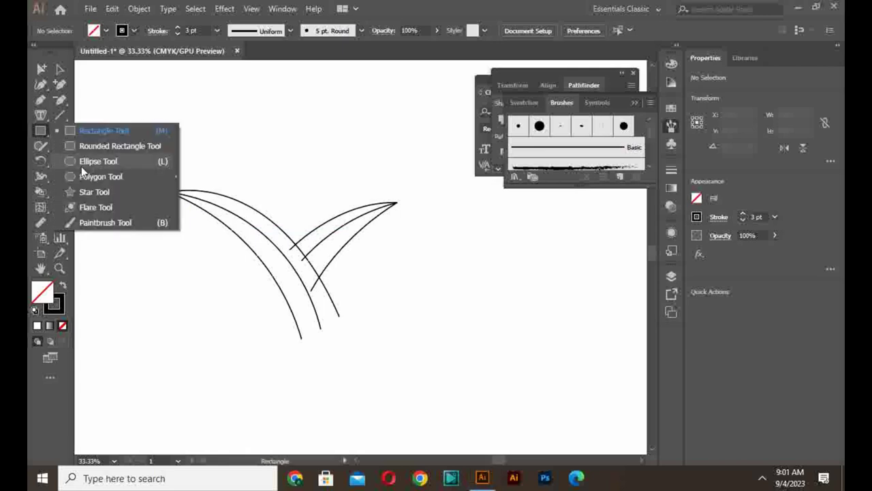
click(83, 164)
drag(197, 177, 277, 276)
click(59, 69)
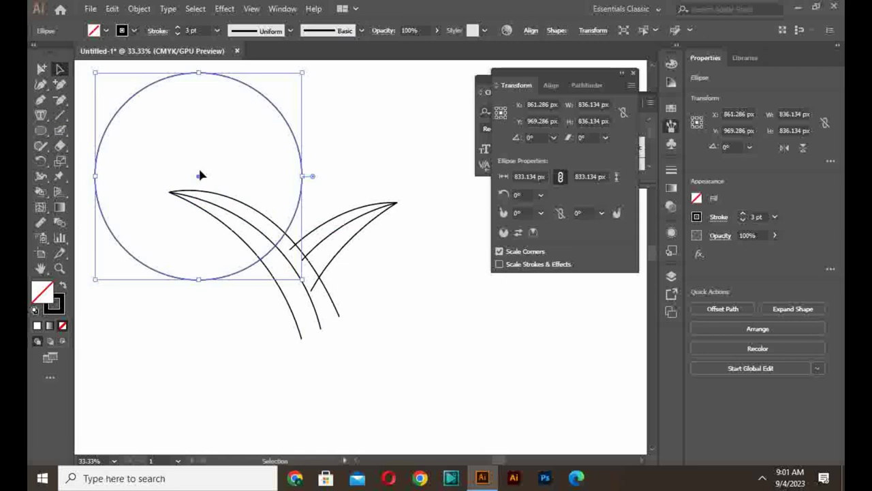
drag(198, 179, 284, 215)
drag(390, 108, 367, 137)
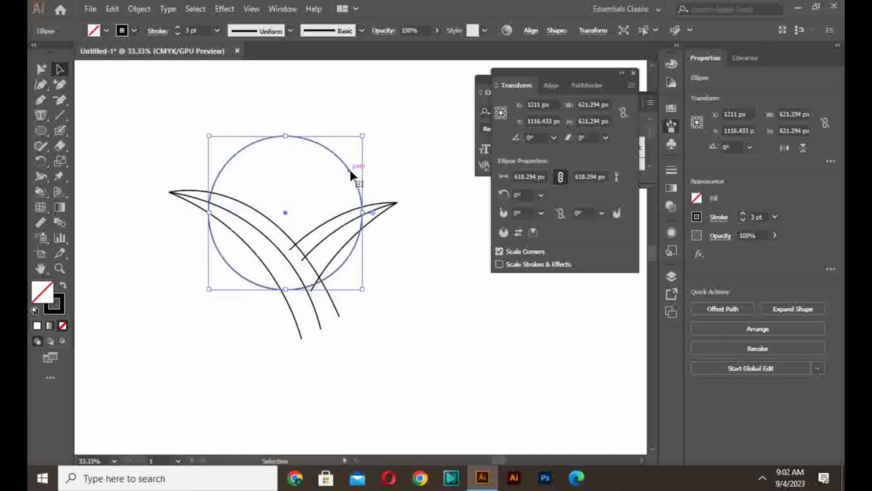
drag(350, 176, 357, 182)
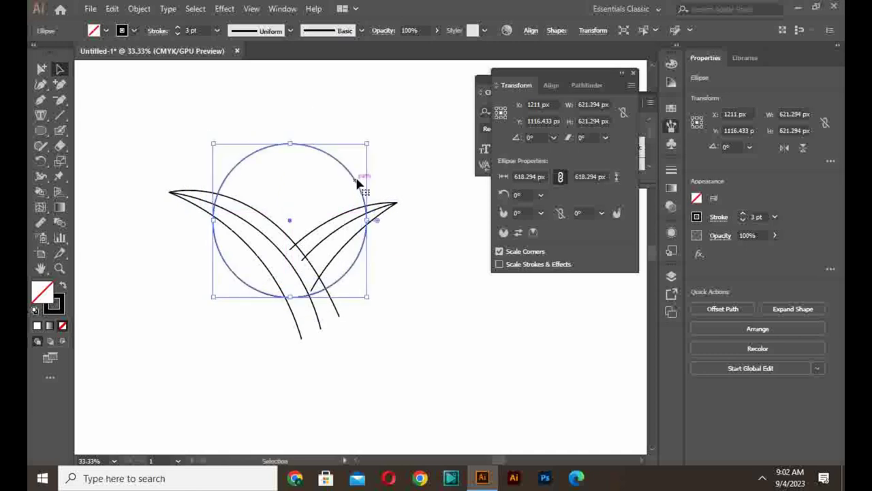
Select the circle together with all the arcs and activate the Shape Builder tool.
click(386, 162)
drag(416, 144, 142, 293)
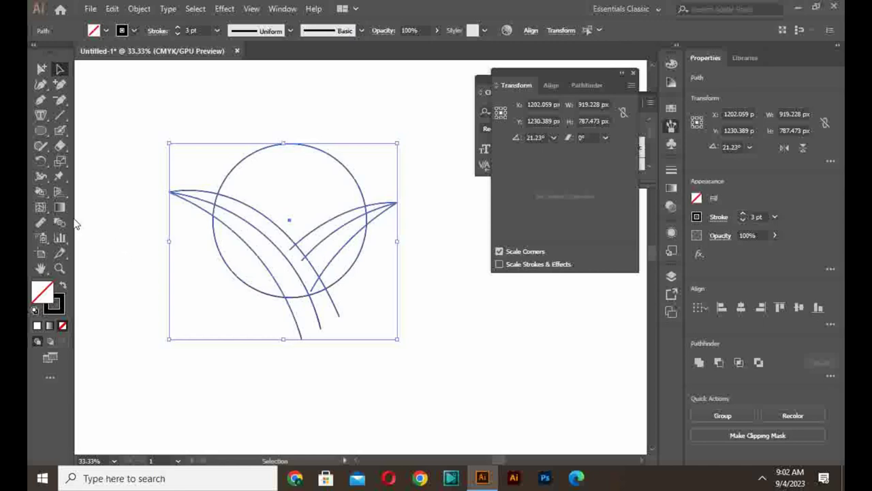
click(41, 163)
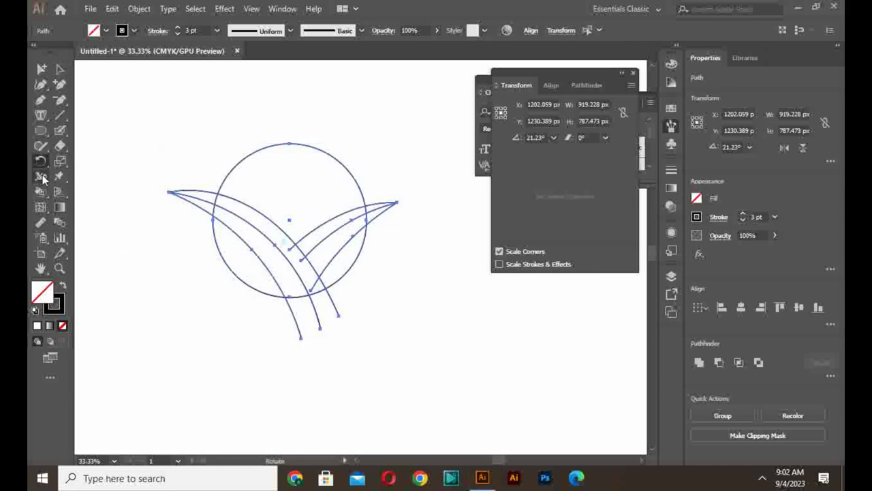
click(42, 176)
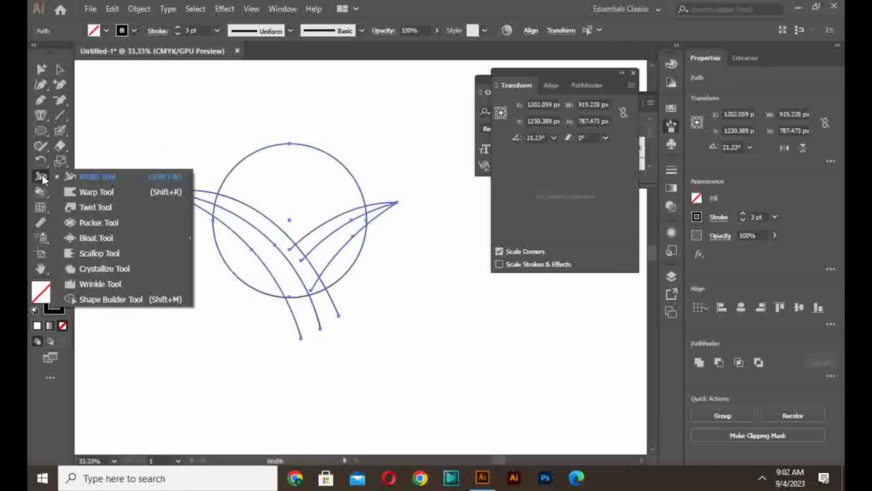
click(124, 300)
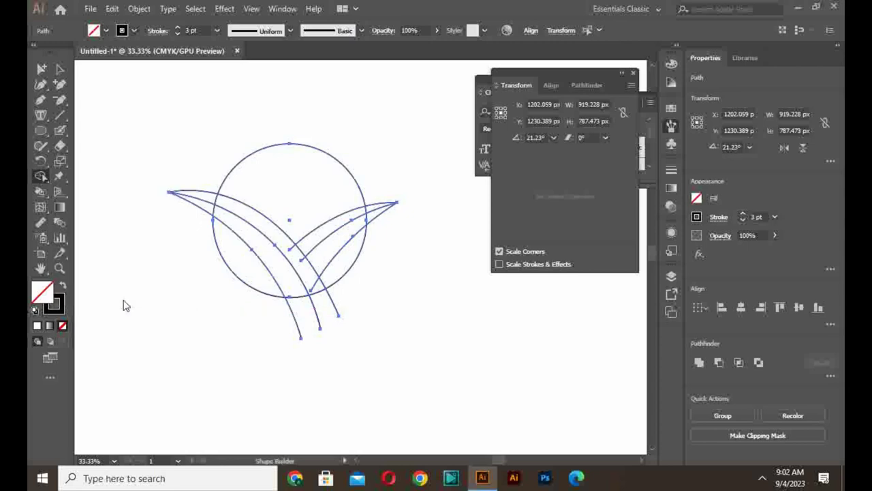
Try building the left blade's inner region, and set the selected artwork's fill to green.
click(264, 257)
key(ctrl+a)
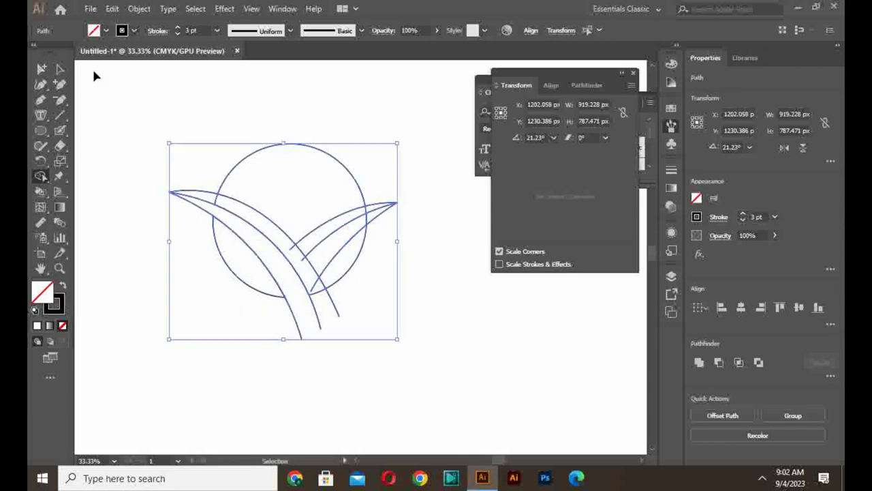
click(104, 32)
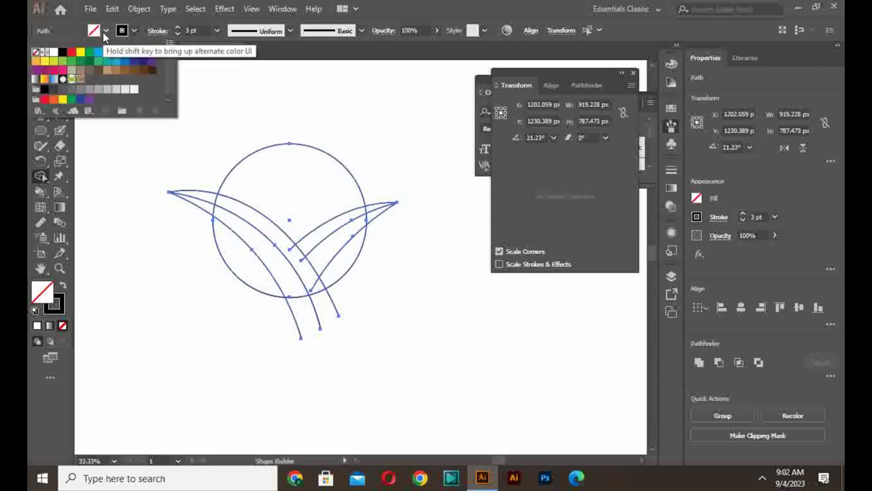
click(89, 51)
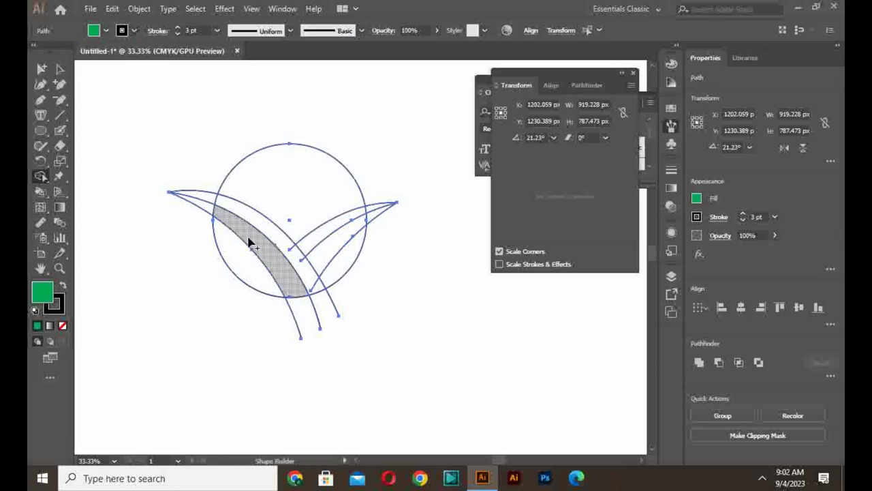
Build the left blade's lower band inside the circle in green, and its upper band in a lighter green.
click(249, 242)
click(105, 31)
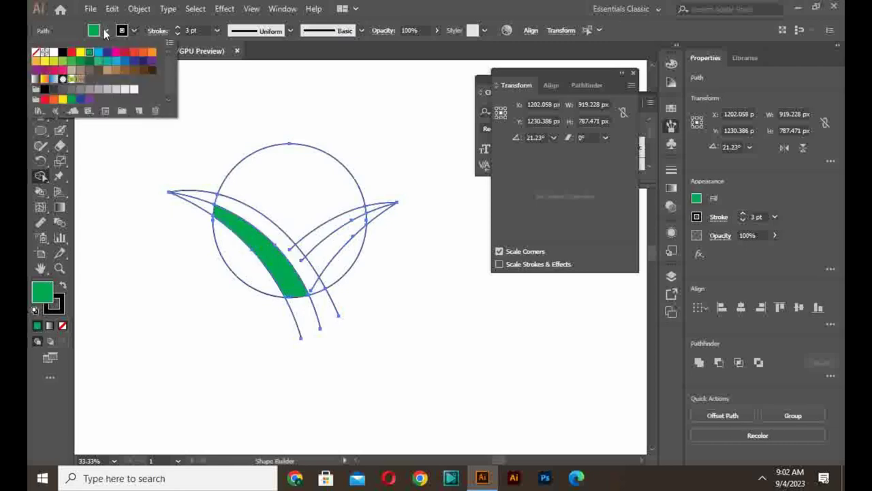
click(72, 63)
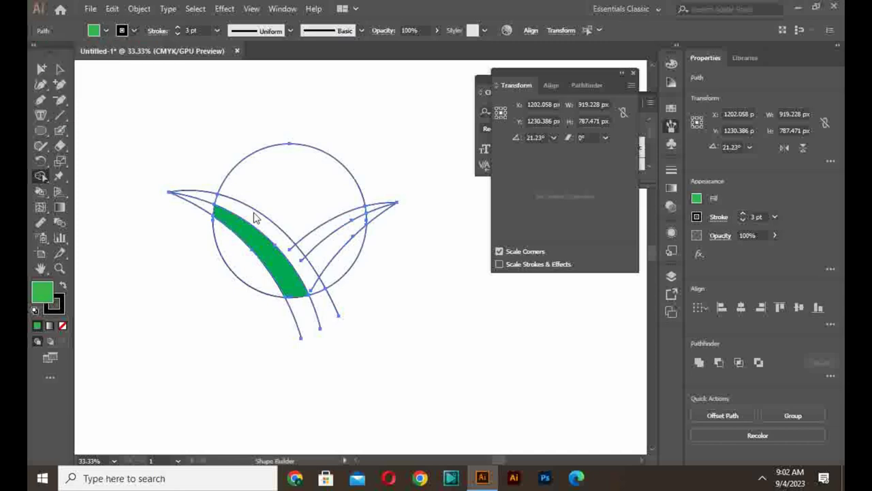
click(257, 226)
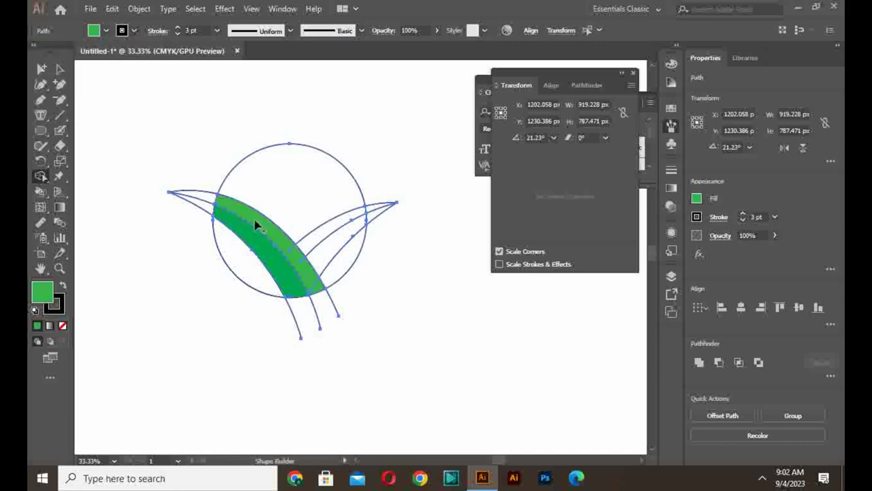
Build the right blade's lower band inside the circle and colour it yellow-green.
click(325, 256)
click(106, 31)
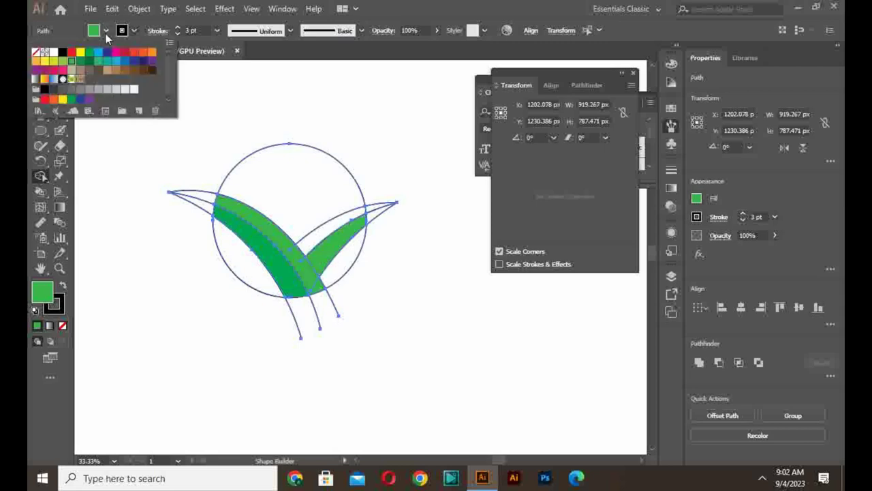
click(71, 61)
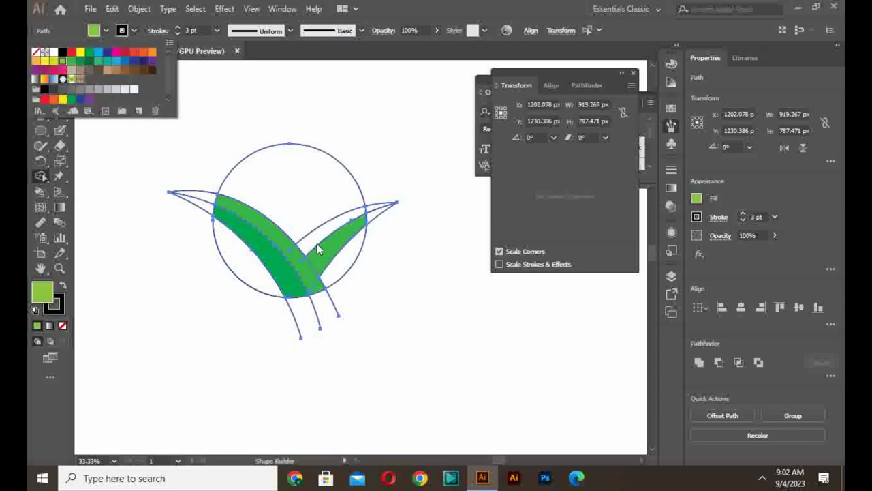
click(327, 261)
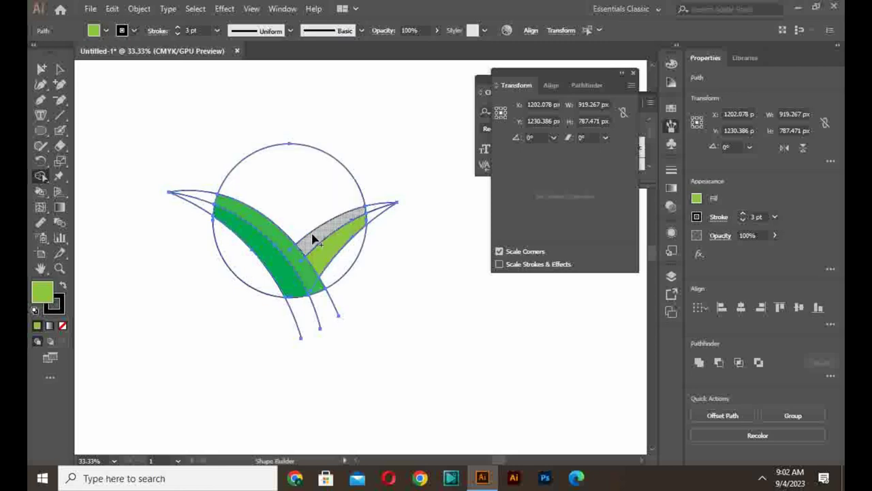
Build the right blade's upper band inside the circle and colour it dark green.
click(313, 238)
click(93, 32)
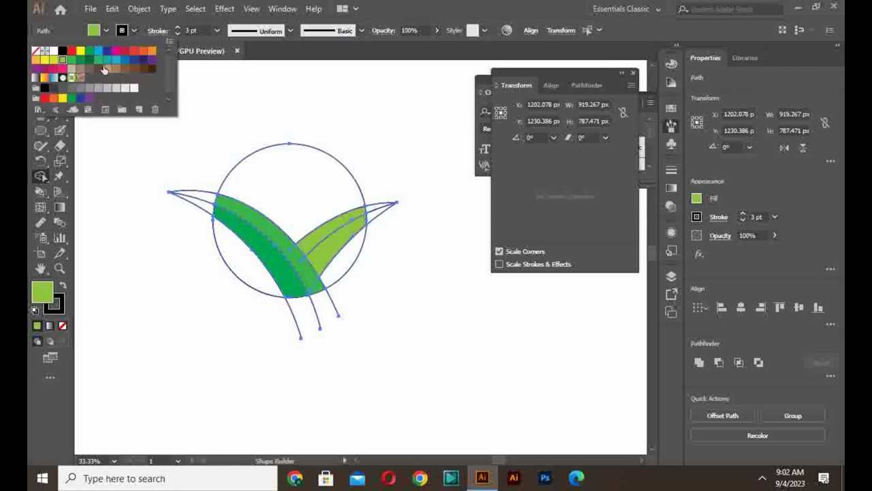
click(88, 60)
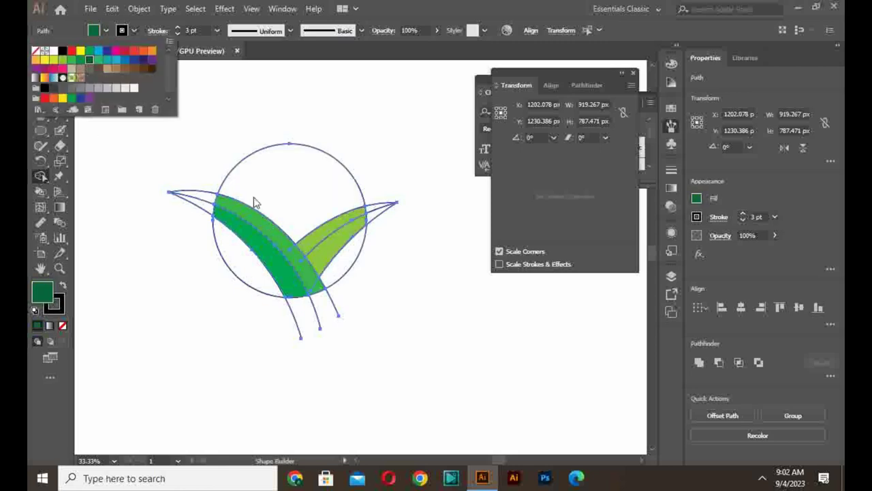
click(318, 225)
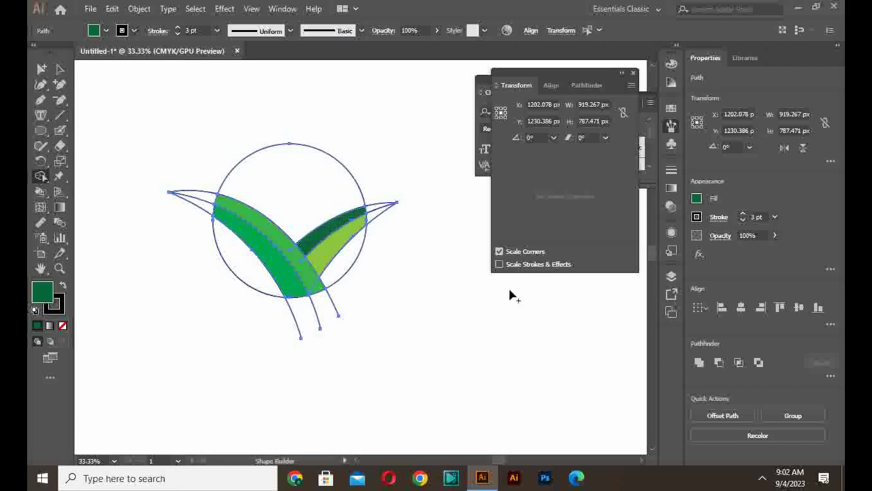
Merge the right blade's tip outside the circle, and delete all the pieces protruding beyond the circle, including the lower tails and left tip.
drag(402, 182, 379, 238)
key(v)
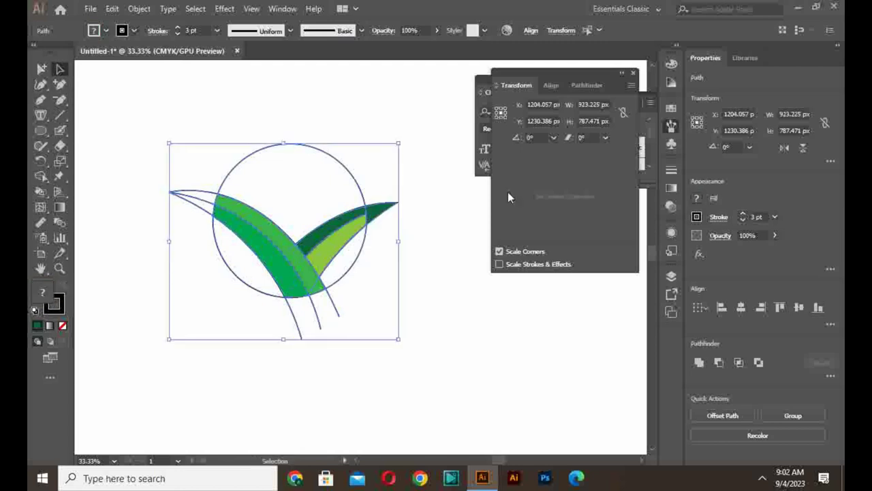
click(418, 185)
drag(380, 213, 376, 220)
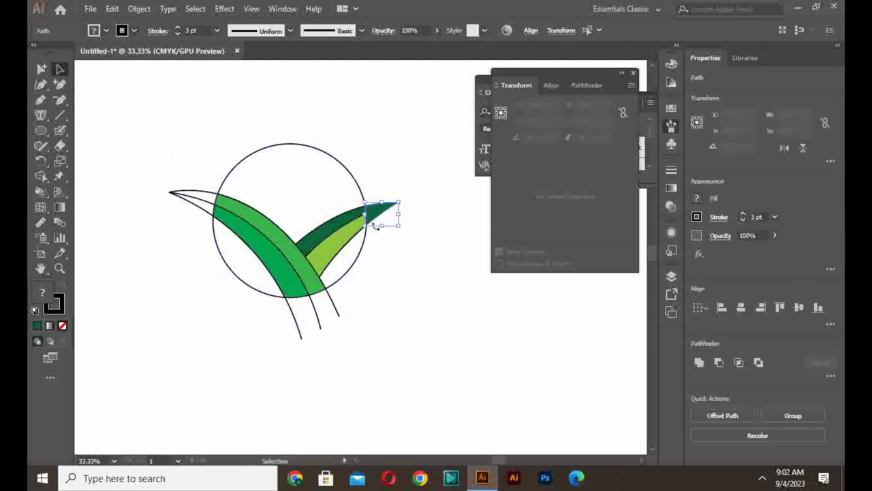
key(Delete)
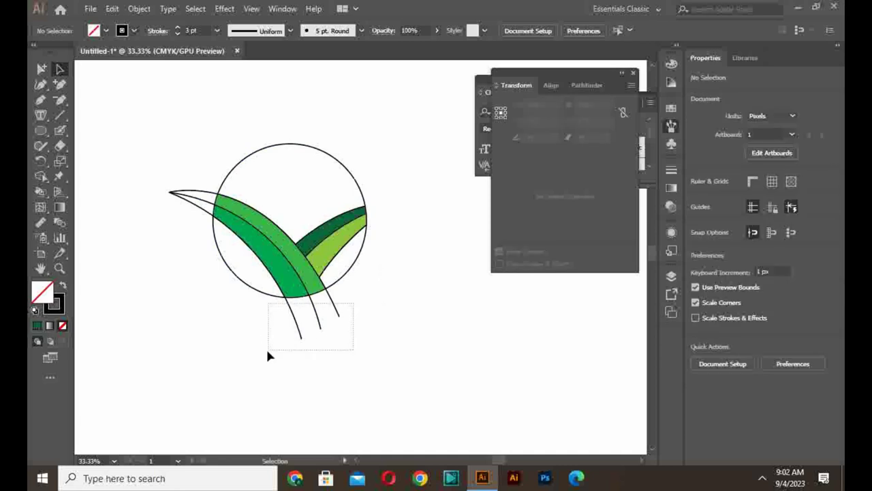
drag(268, 355, 266, 354)
key(Delete)
drag(199, 166, 166, 218)
key(Delete)
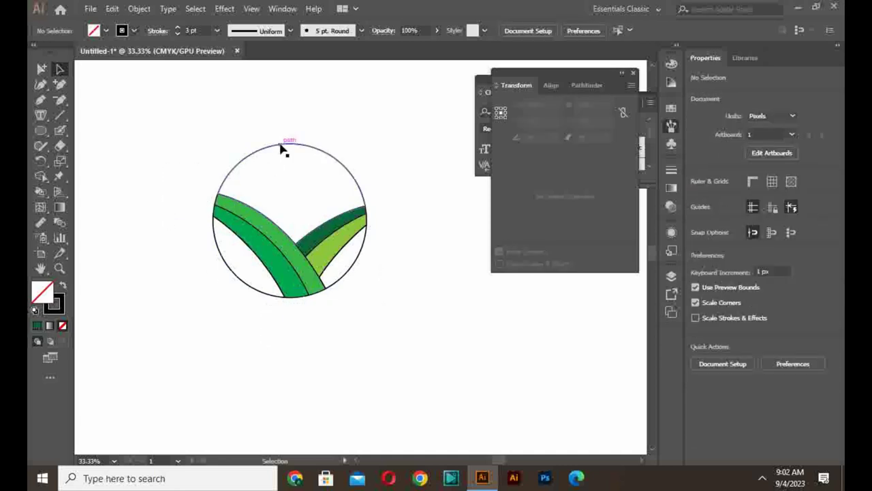
Remove the stroke from both the upper and lower green bands of the left blade.
click(281, 145)
click(360, 299)
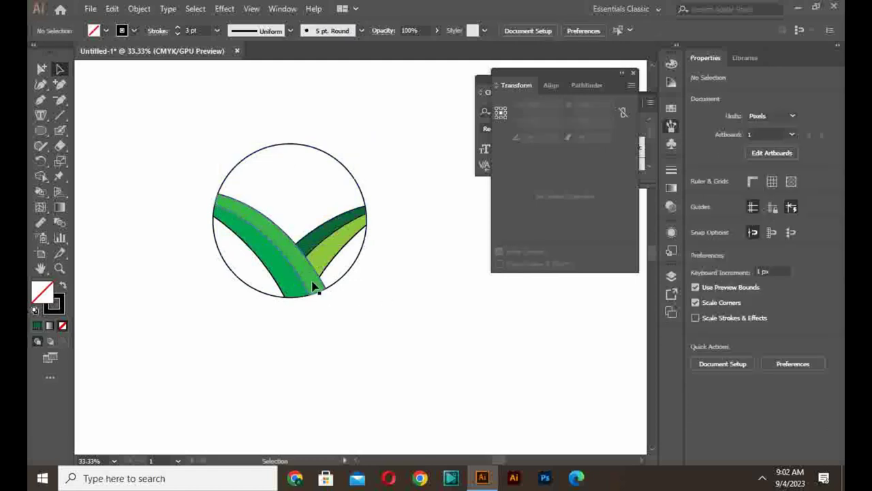
click(265, 261)
click(132, 30)
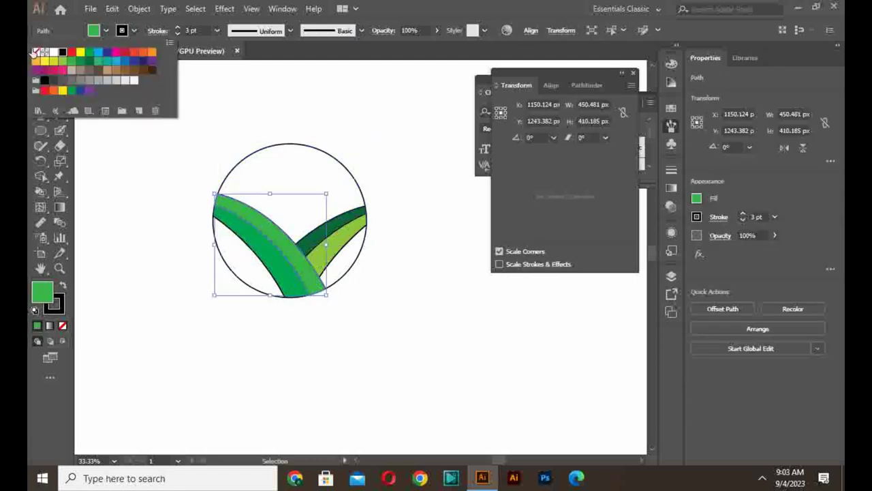
click(35, 51)
click(152, 205)
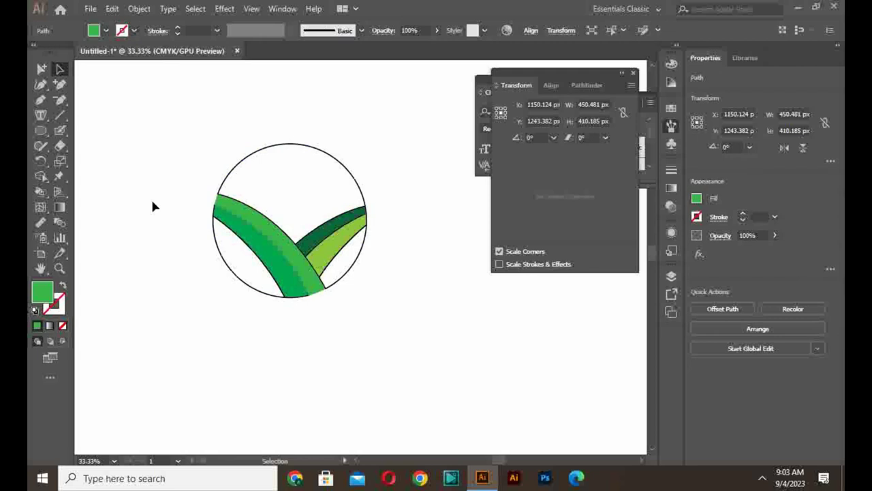
click(273, 252)
click(132, 34)
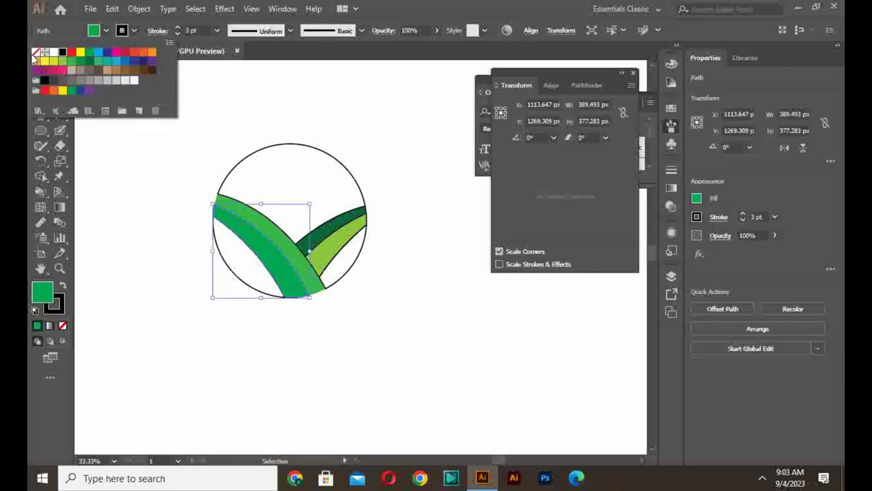
click(35, 53)
click(347, 116)
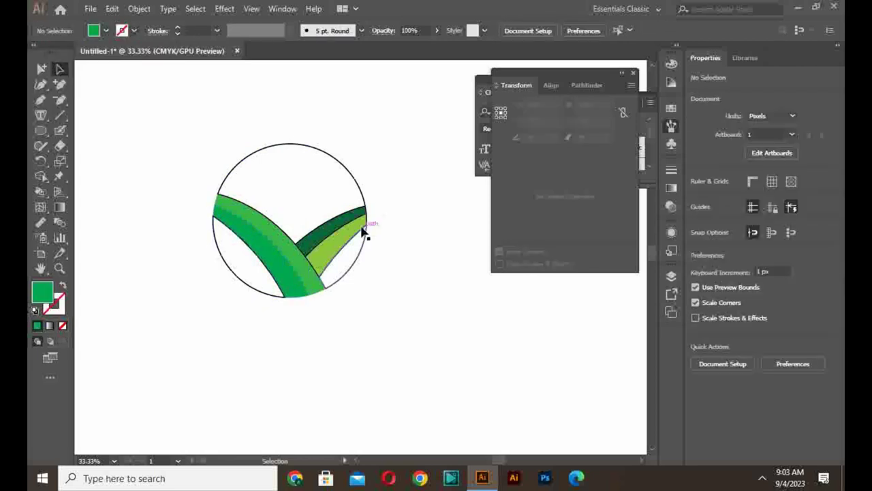
Remove the stroke from the right blade's yellow-green and dark green bands.
click(361, 232)
click(133, 31)
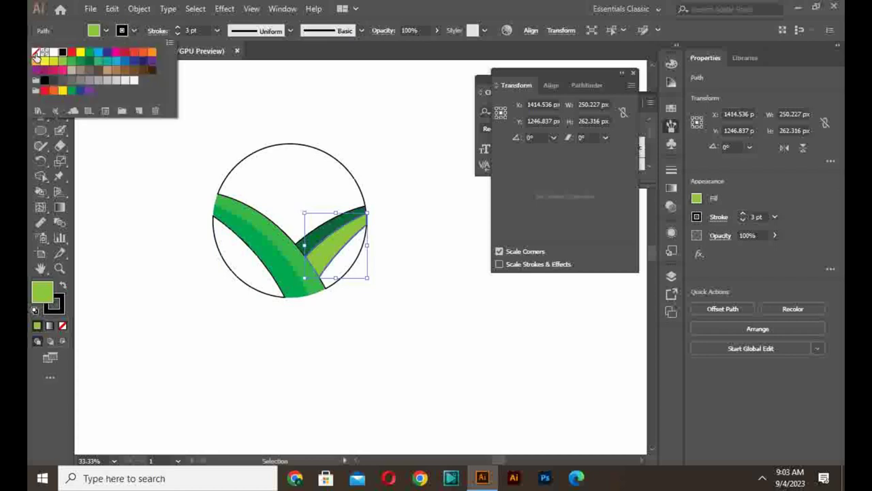
click(36, 53)
click(396, 135)
click(342, 224)
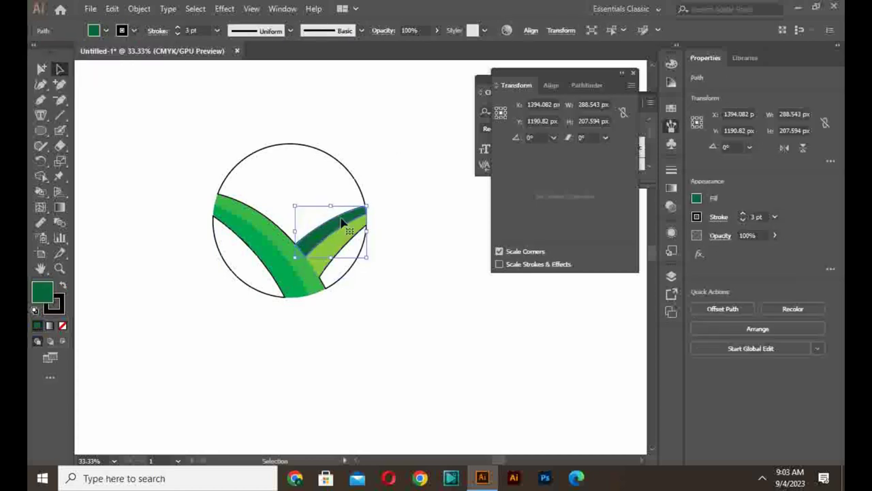
click(129, 31)
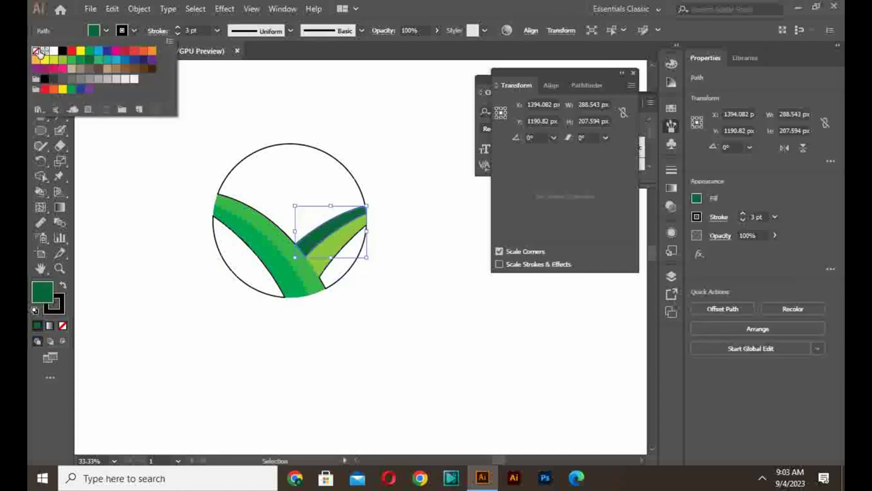
click(36, 53)
click(296, 172)
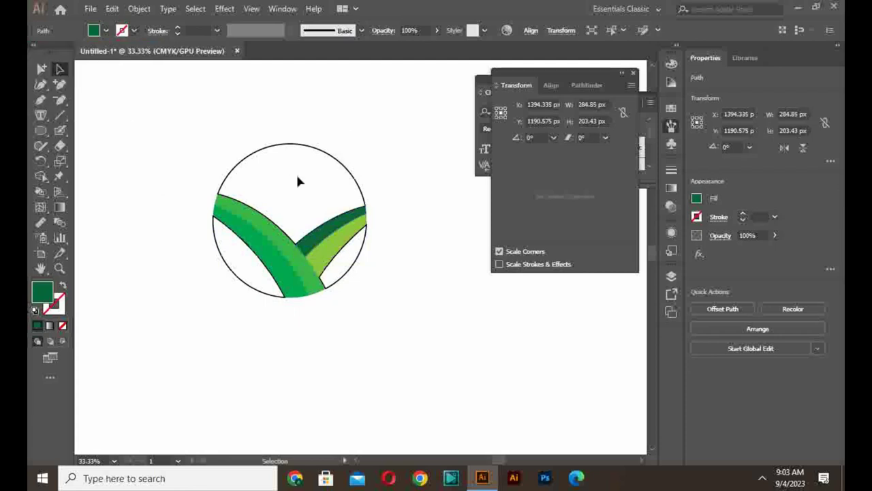
Delete the three unfilled, outlined circle segments around the blades, leaving only the coloured bands.
click(275, 233)
click(203, 232)
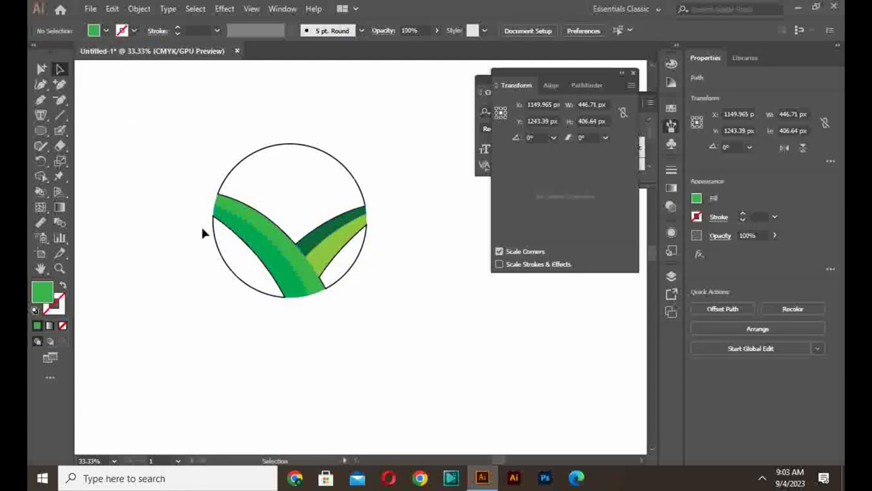
click(250, 248)
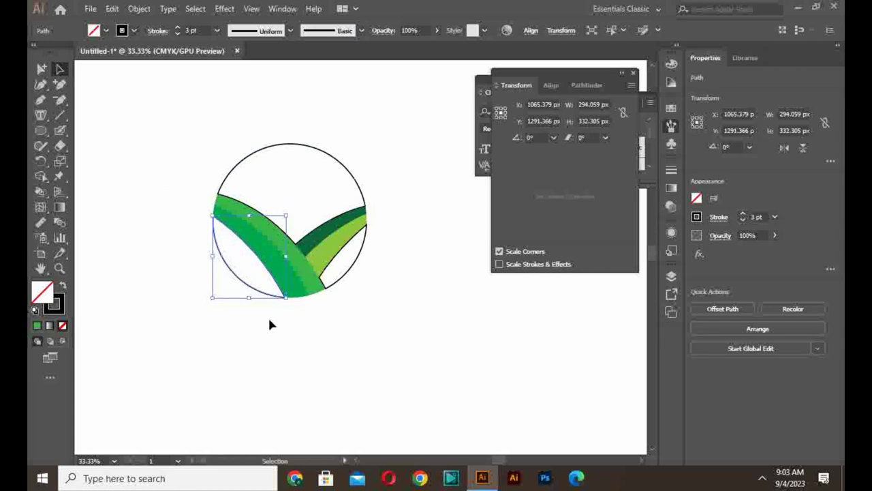
key(Delete)
click(344, 278)
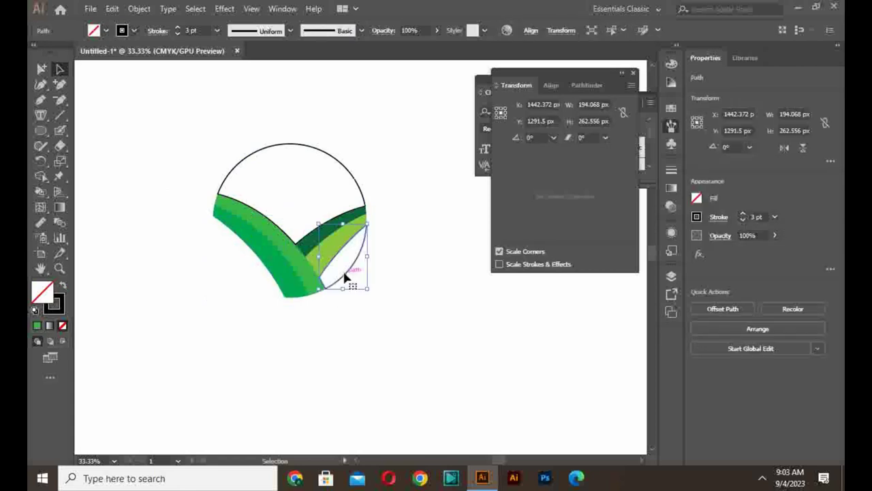
key(Delete)
click(358, 192)
key(Delete)
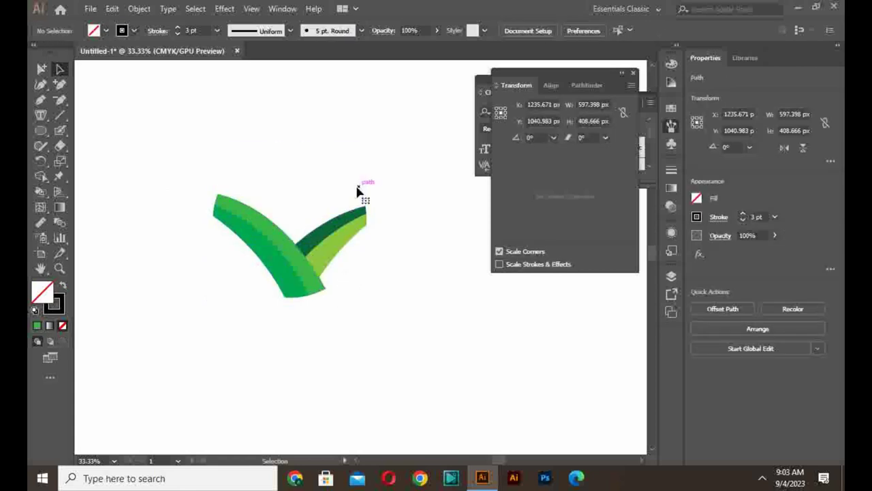
Try shifting the lower bands of both blades away from the upper bands to open gaps between them.
click(279, 249)
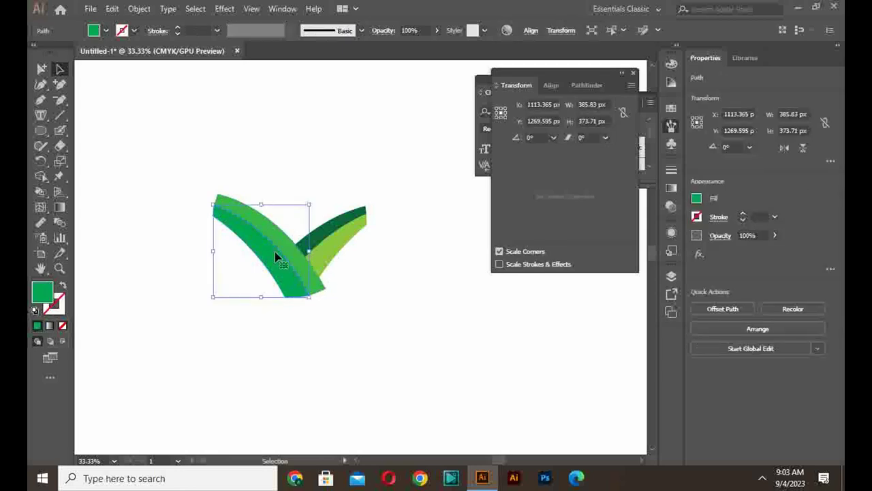
drag(265, 256, 266, 272)
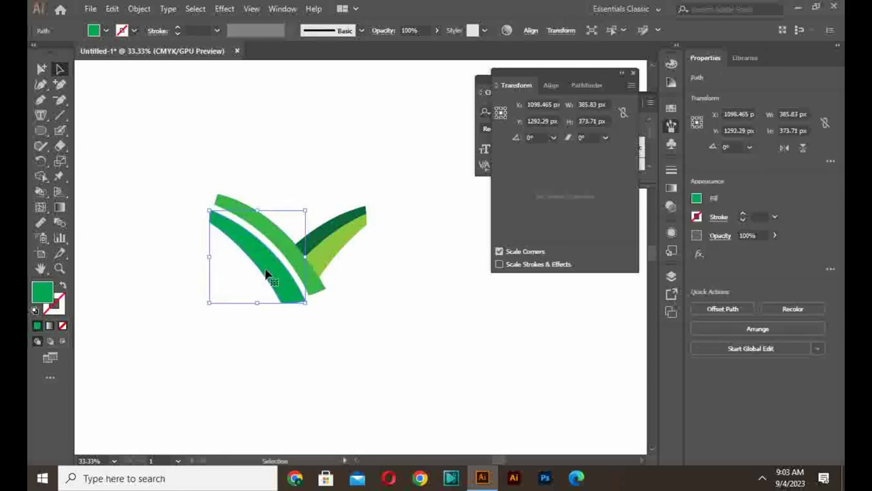
drag(308, 307, 313, 305)
click(344, 301)
drag(333, 253, 336, 255)
click(370, 312)
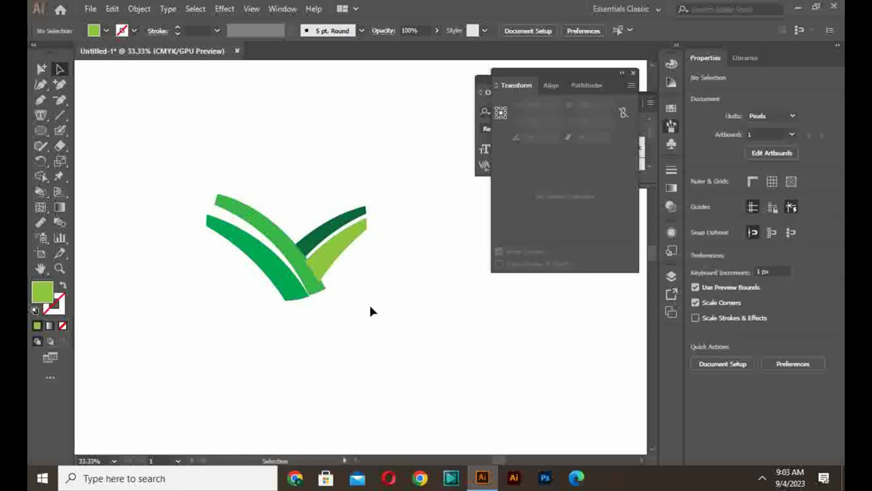
Move the left blade's lower band to about X 1109, Y 1308 px and the yellow-green band to about X 1425, Y 1265 px.
click(283, 293)
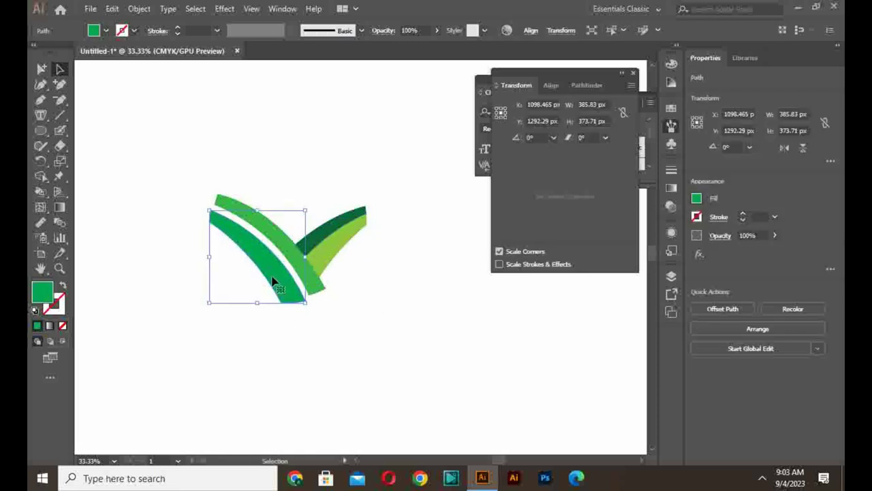
drag(273, 274, 276, 284)
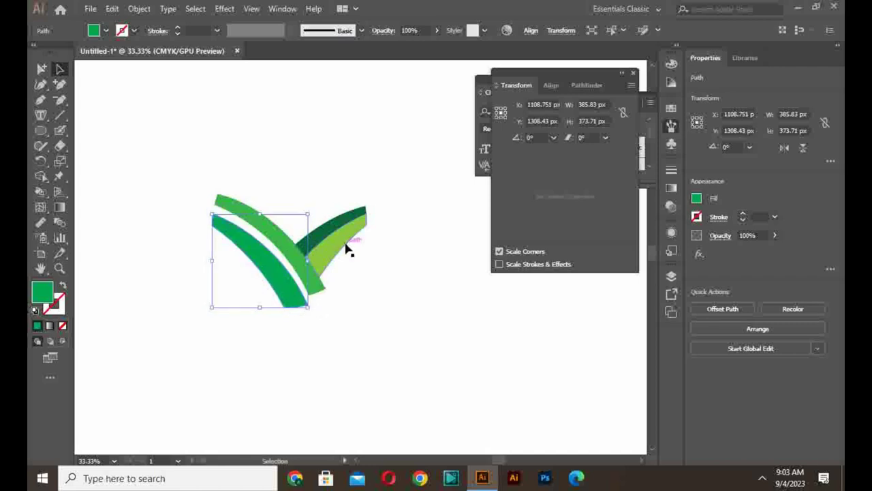
drag(346, 245, 347, 245)
click(384, 318)
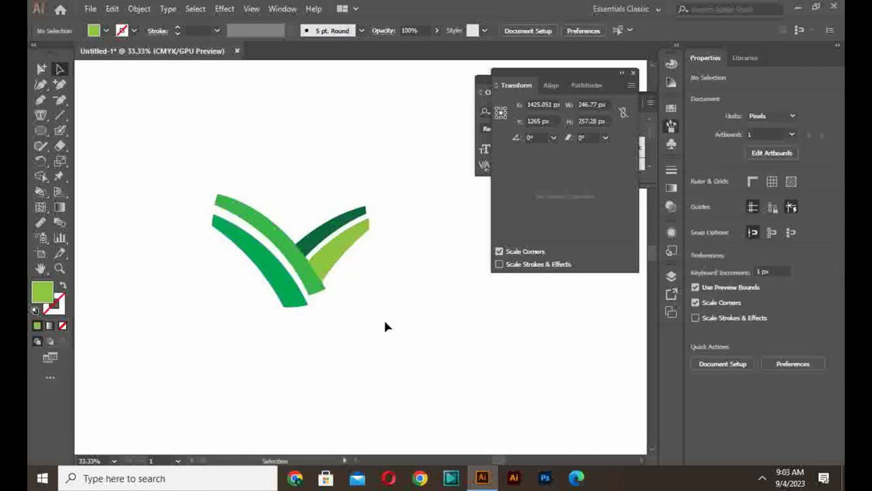
Draw a small tilted yellow-green leaf, about 69 by 142 px, above the left blade with the Pen tool.
click(40, 100)
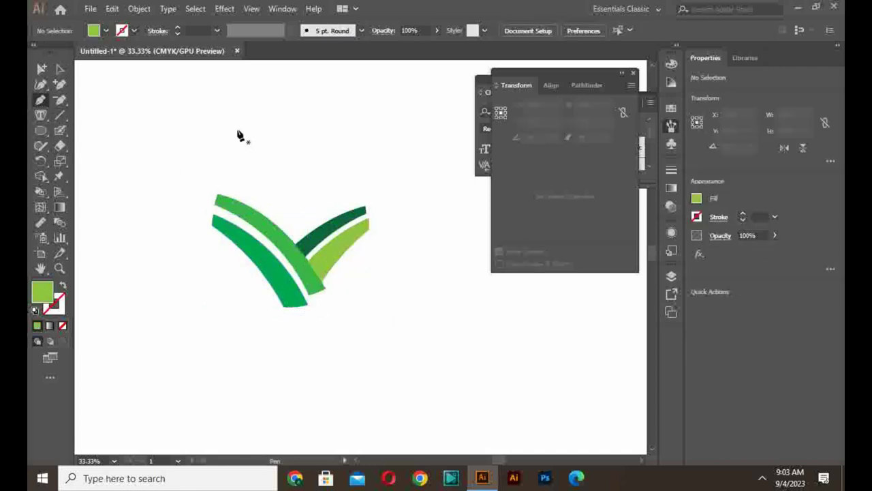
mouse_move(250, 115)
mouse_down()
mouse_move(255, 181)
mouse_move(261, 171)
mouse_move(250, 140)
mouse_move(242, 143)
mouse_move(259, 181)
mouse_move(251, 124)
mouse_up()
drag(239, 94, 255, 194)
click(60, 69)
scroll(252, 108, up, 1)
right_click(248, 156)
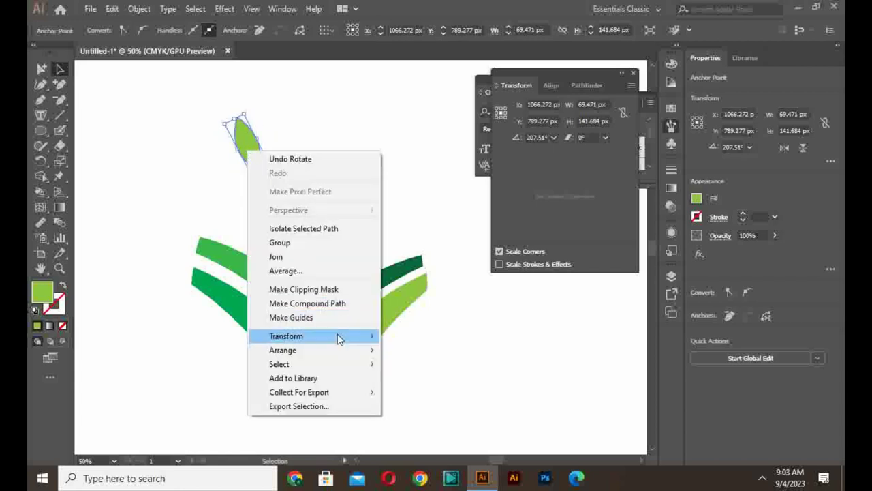
mouse_move(357, 336)
click(441, 383)
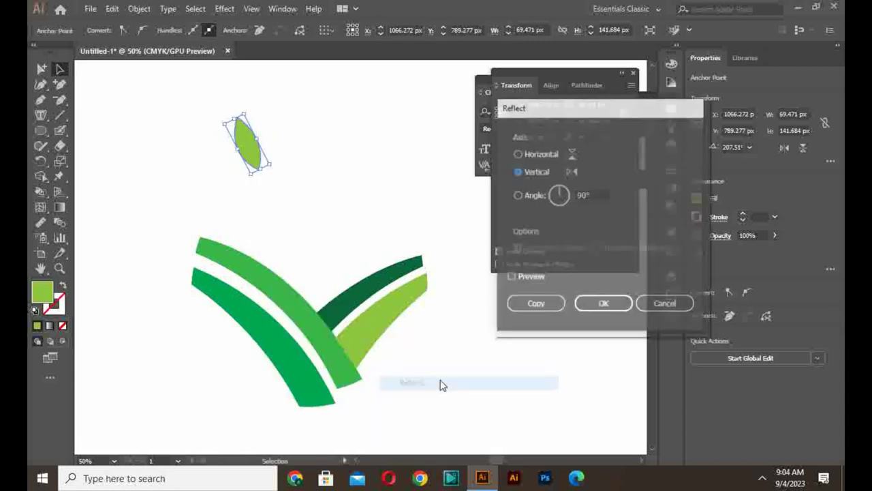
click(521, 305)
key(Delete)
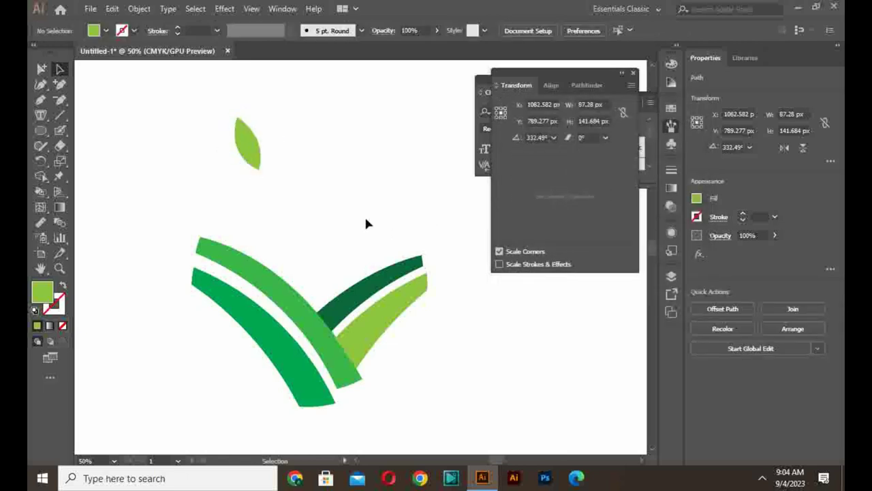
Reflect a copy of the small yellow-green leaf across the vertical axis and move it beside the original, bases touching.
right_click(250, 147)
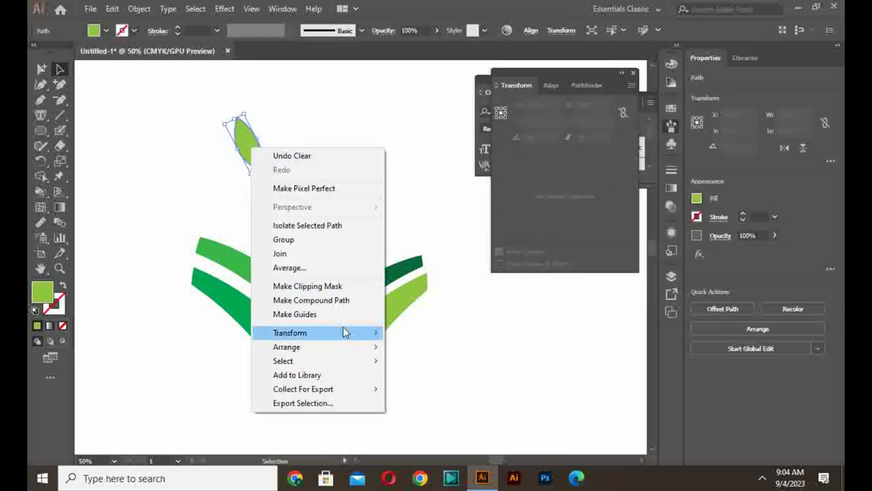
mouse_move(349, 331)
click(436, 379)
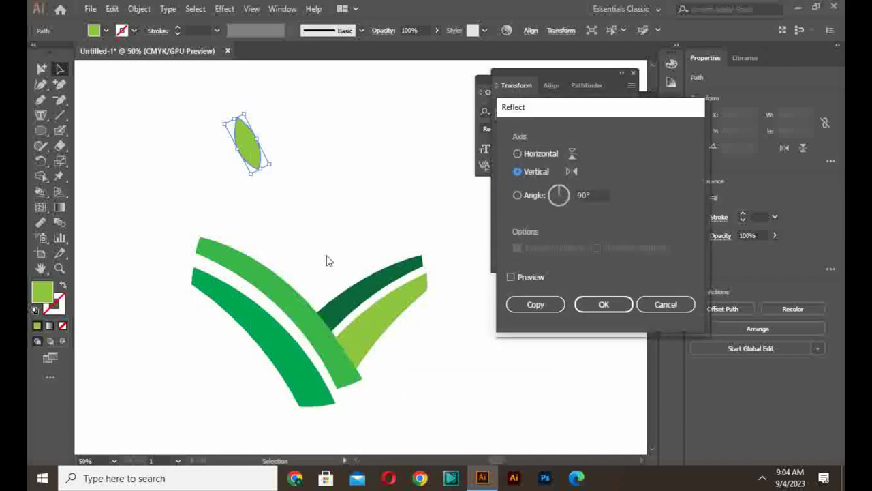
click(554, 308)
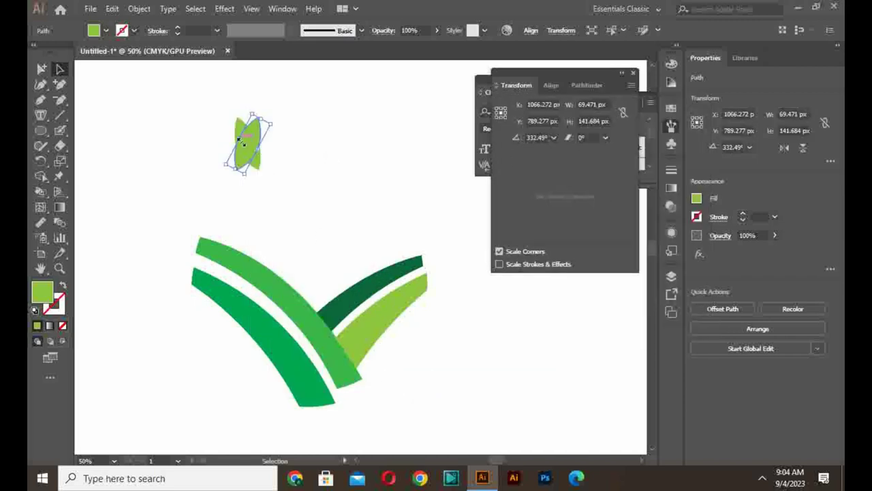
drag(252, 148, 277, 147)
click(320, 129)
Rotate the leaf pair about 36° counter-clockwise and place it above the left blade at about X 993, Y 932 px.
drag(231, 183, 231, 182)
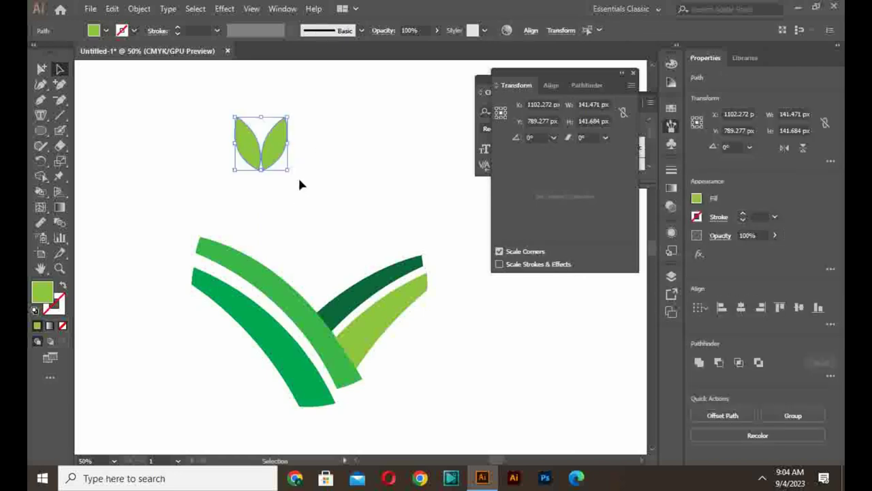
drag(294, 175, 240, 218)
click(294, 237)
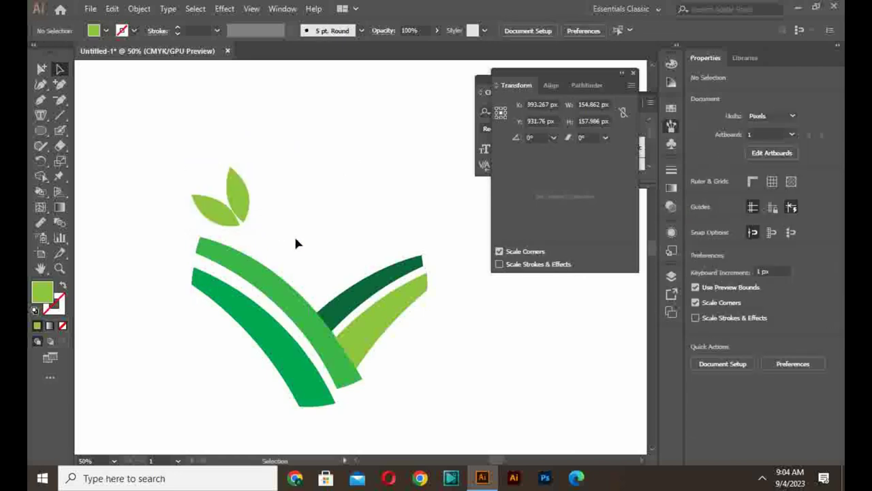
Rotate the right small leaf clockwise so it opens away from the left one, and rejoin their bases.
click(238, 203)
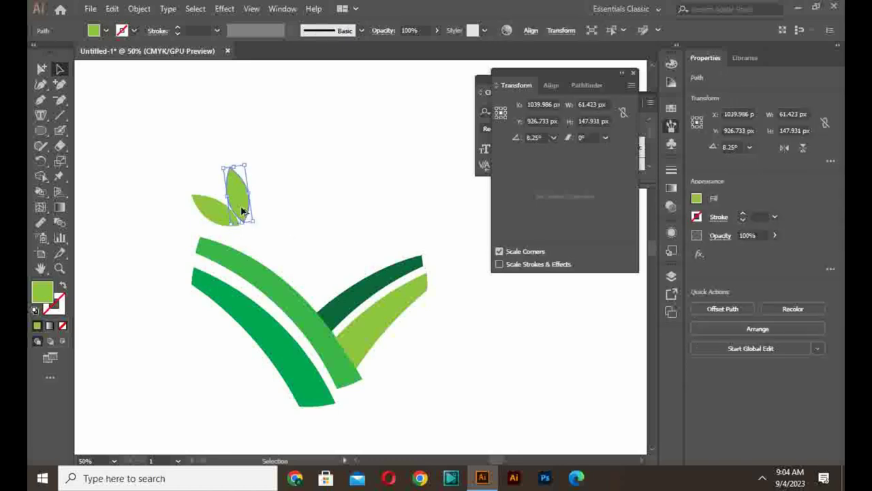
scroll(238, 201, up, 3)
drag(253, 76, 289, 132)
drag(256, 159, 321, 178)
click(354, 224)
Draw an orange circle about 127 px in diameter above and to the left of the small leaves.
key(ctrl+0)
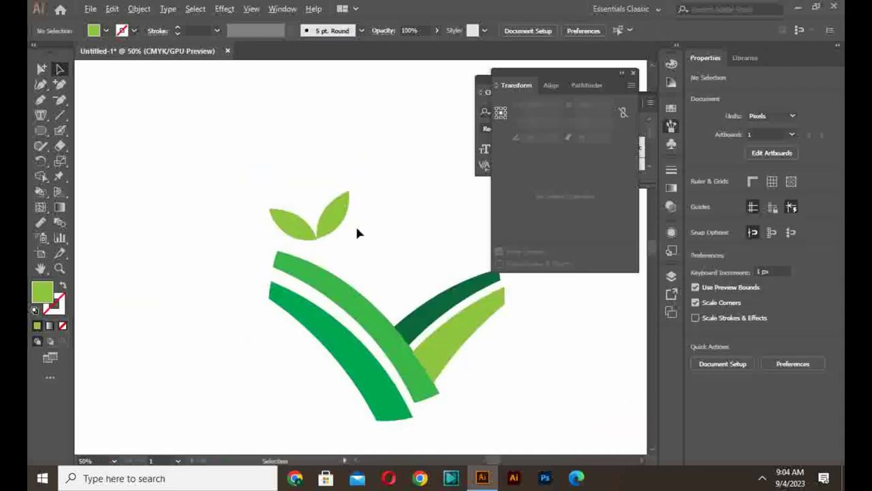
key(ctrl+1)
key(ctrl+0)
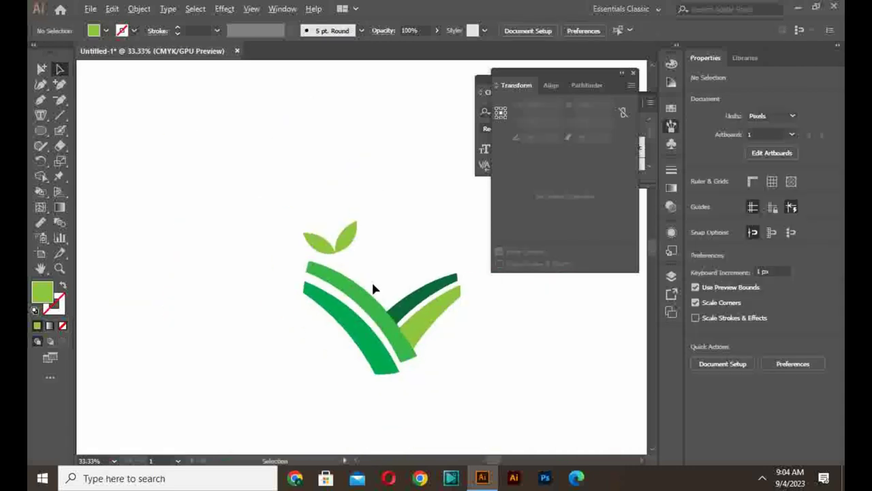
key(ctrl+plus)
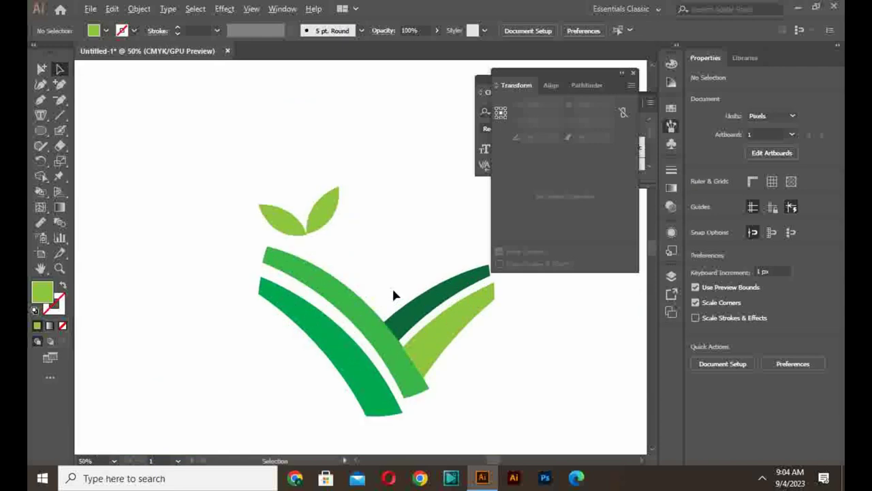
click(41, 130)
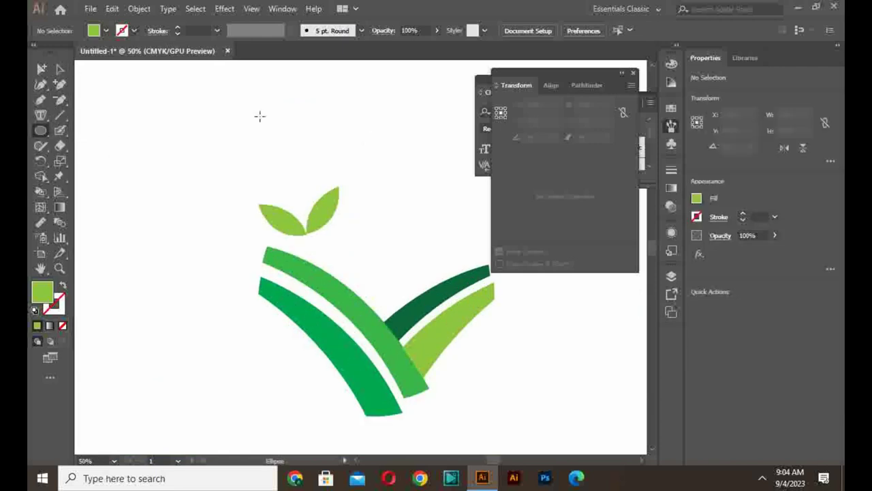
drag(174, 130, 199, 154)
click(106, 31)
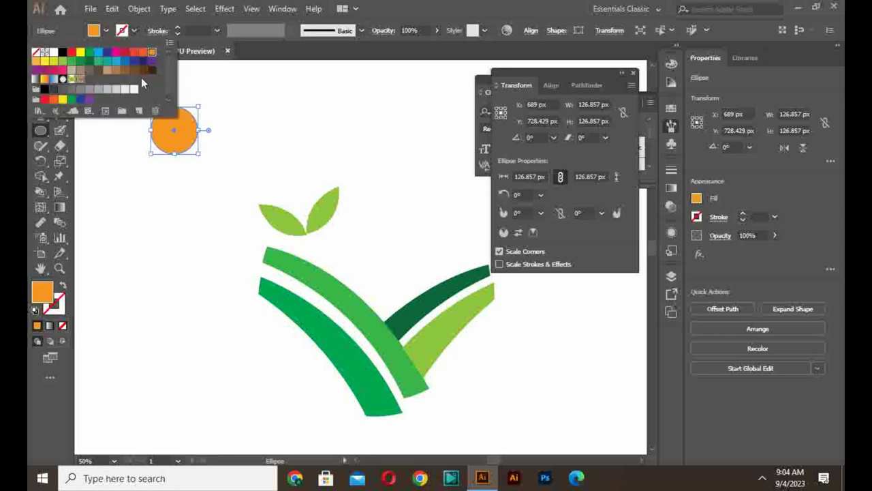
key(Escape)
Draw a thin orange triangular ray, about 8 by 56 px, with the Pen tool and set it just above the circle.
click(41, 101)
scroll(193, 89, up, 2)
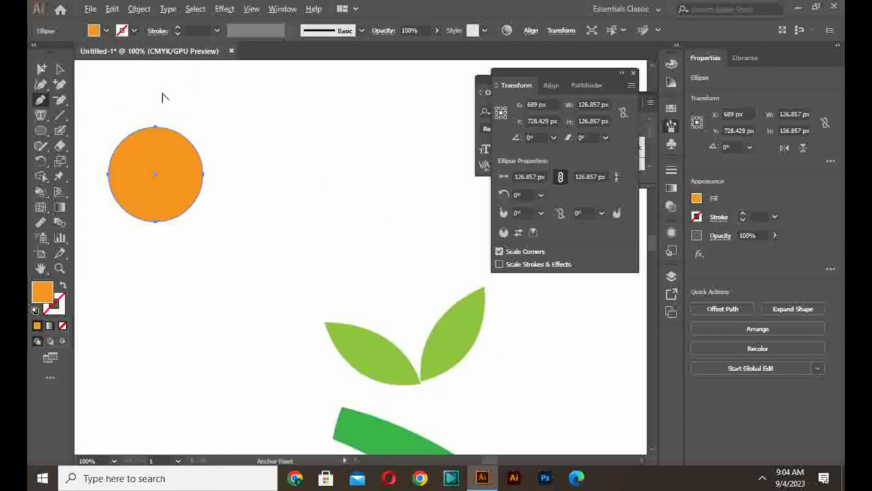
click(156, 77)
click(154, 117)
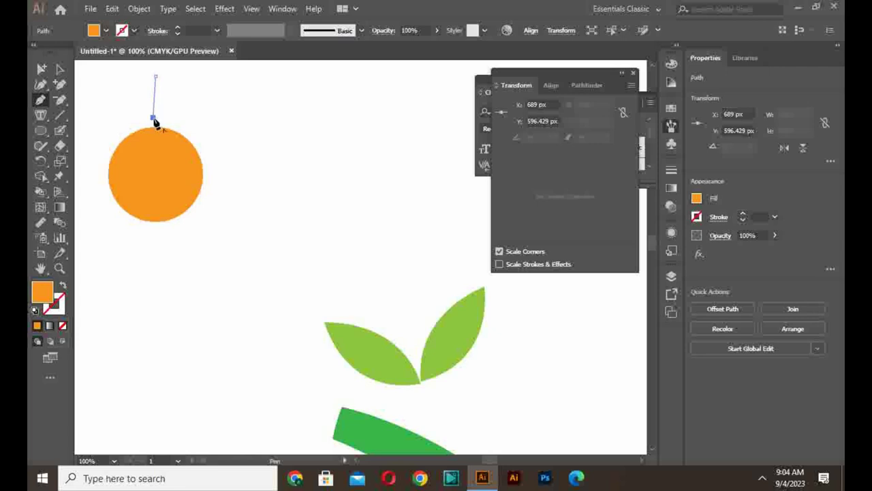
click(158, 82)
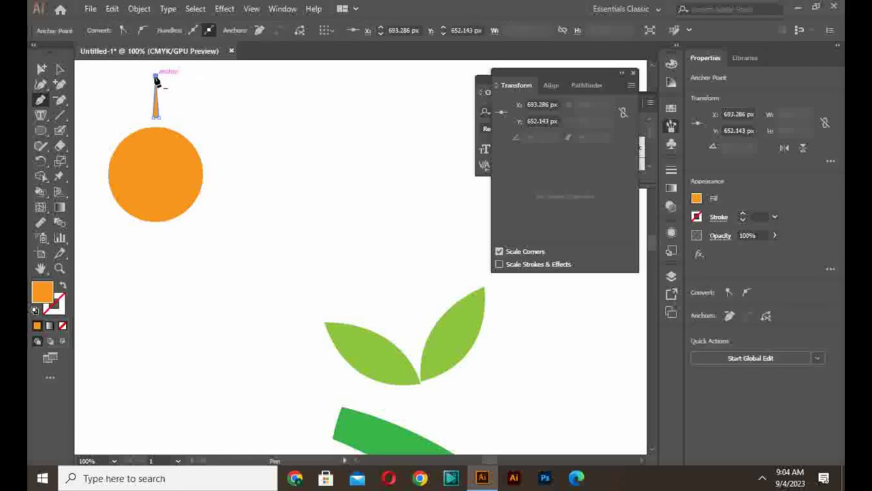
click(157, 77)
key(a)
drag(155, 117, 152, 122)
Rotate copies of the ray around the circle's centre in 30° increments until twelve rays surround it.
key(r)
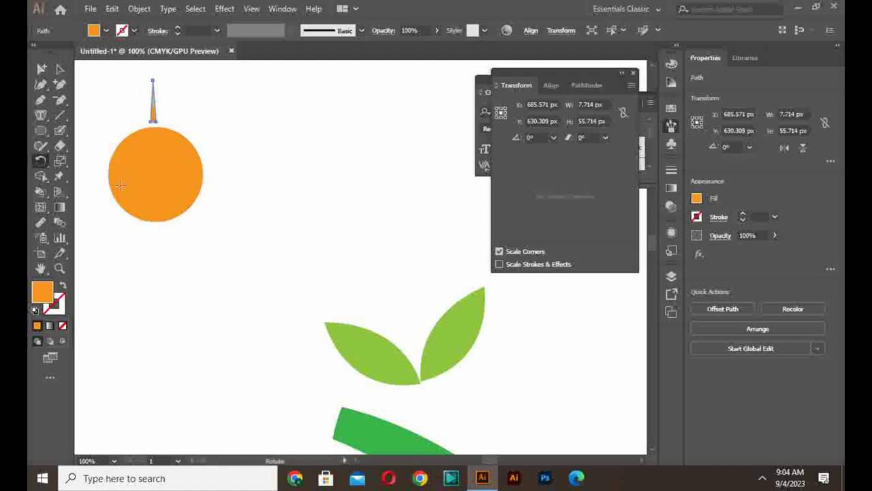
alt+click(156, 176)
click(652, 138)
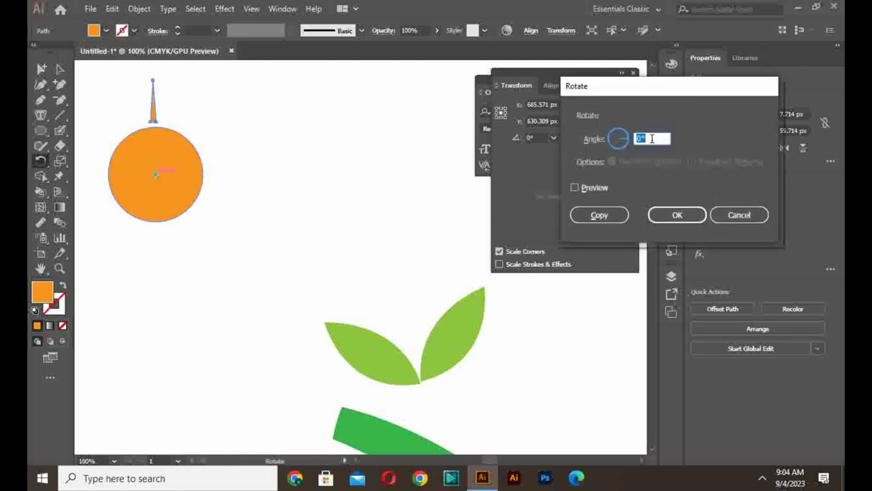
click(603, 188)
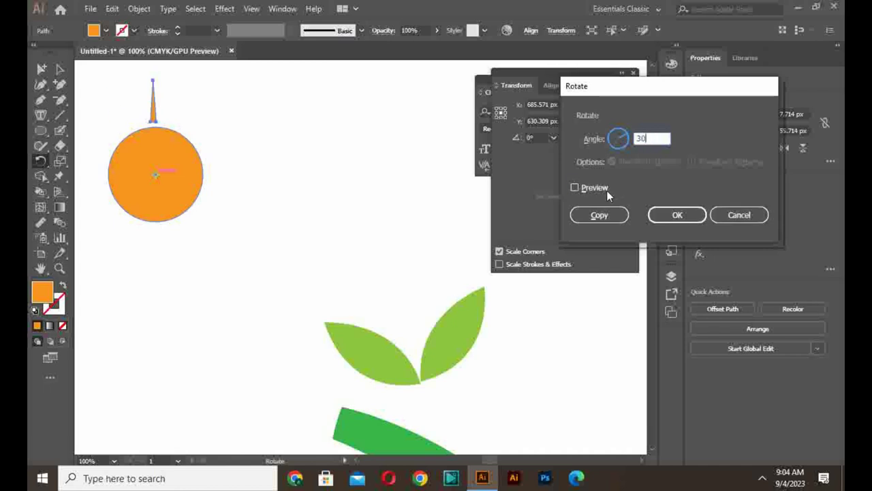
click(617, 214)
key(ctrl+d)
key(ctrl+d)
key(ctrl+d)
key(ctrl+d)
key(ctrl+d)
key(ctrl+d)
key(ctrl+d)
key(ctrl+d)
key(ctrl+d)
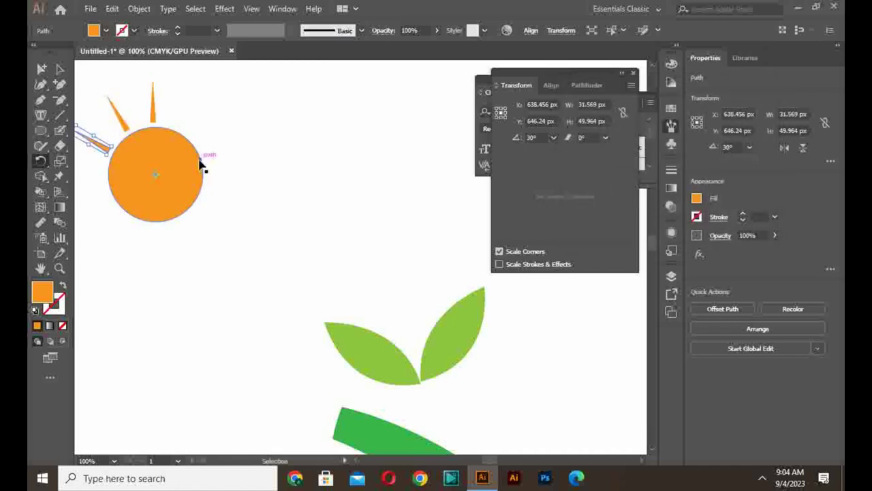
key(ctrl+d)
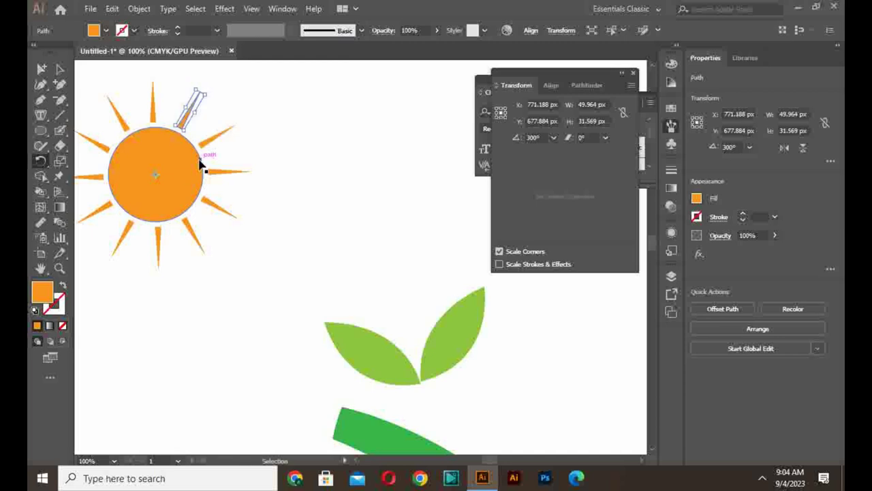
click(59, 69)
click(308, 191)
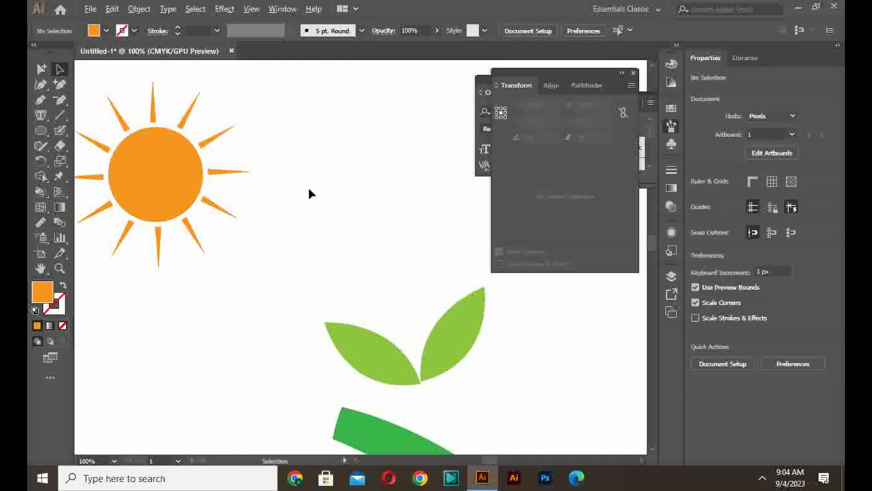
Group the circle with its rays and move the sun between the two blades, at about X 1257, Y 1040 px.
scroll(307, 191, down, 2)
drag(283, 237, 283, 236)
right_click(282, 236)
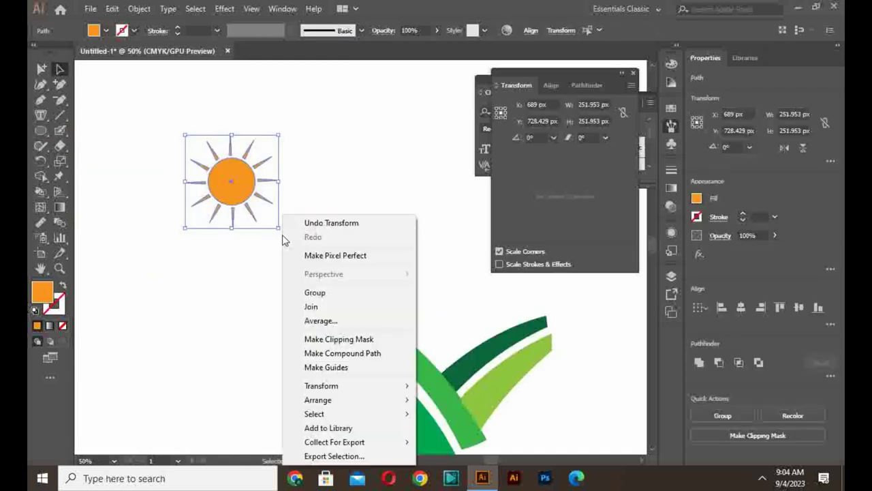
click(311, 290)
drag(240, 191, 451, 308)
scroll(555, 419, down, 1)
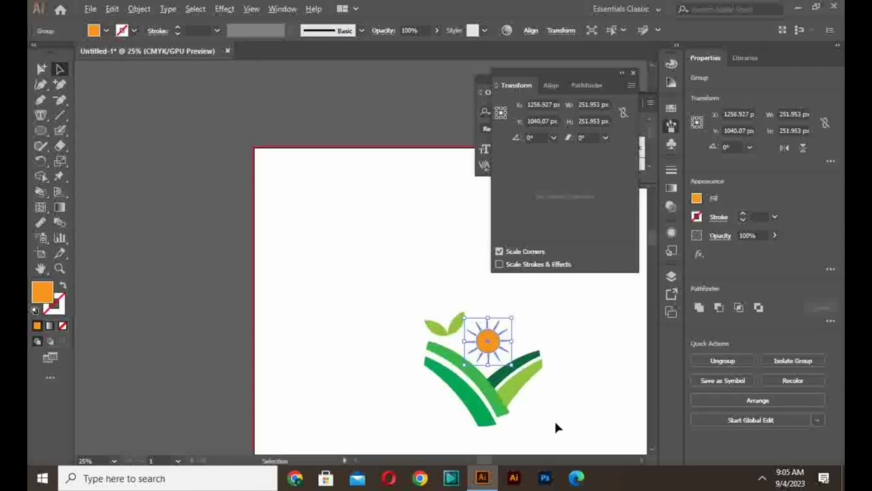
drag(557, 416, 399, 335)
click(433, 347)
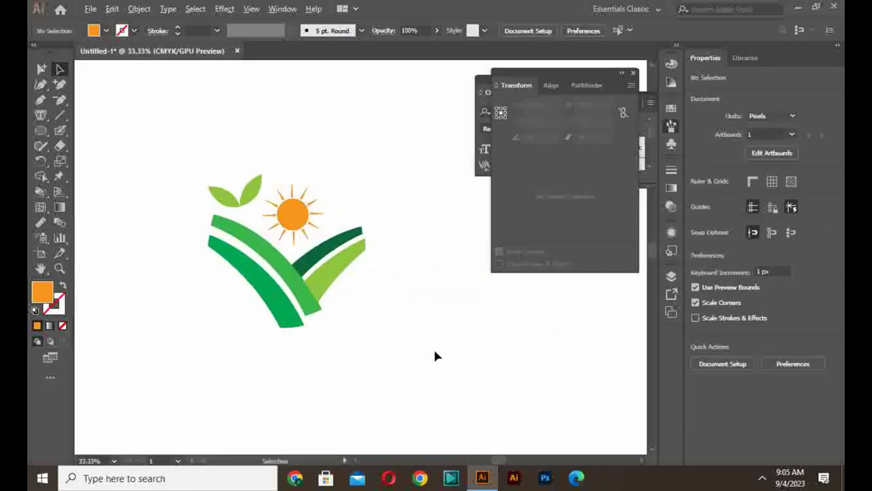
Add the text FARM below the logo mark in black Myriad Pro, scaled to about 206.5 pt.
scroll(464, 368, down, 1)
drag(466, 374, 438, 315)
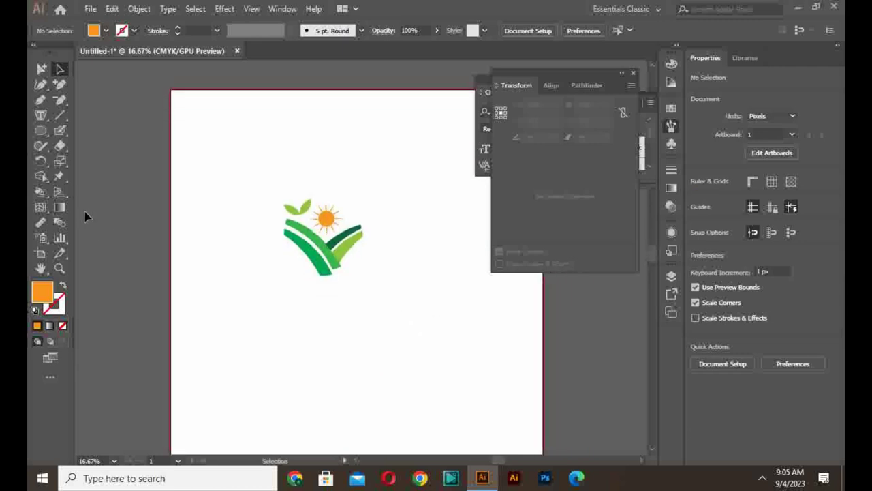
key(t)
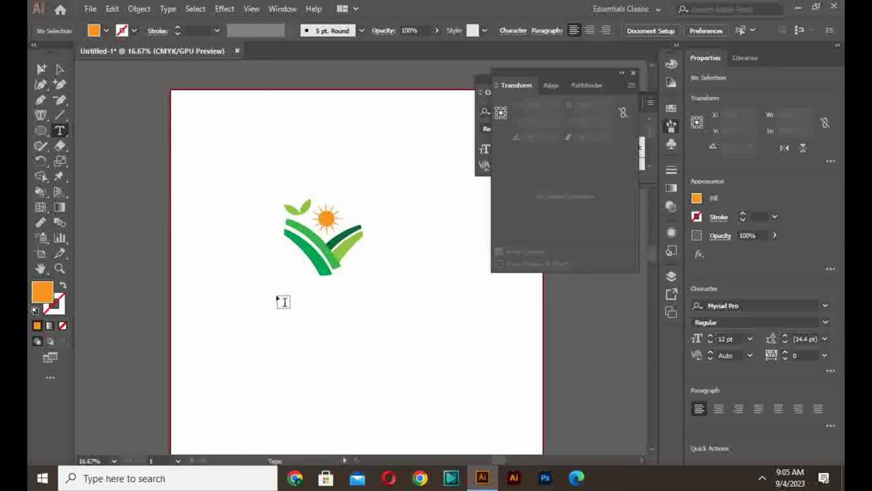
click(280, 295)
click(59, 69)
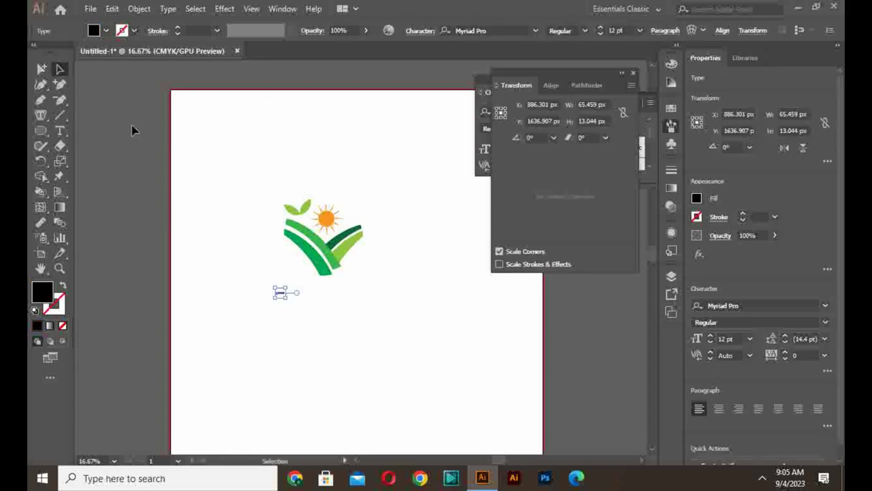
drag(286, 298, 253, 310)
key(t)
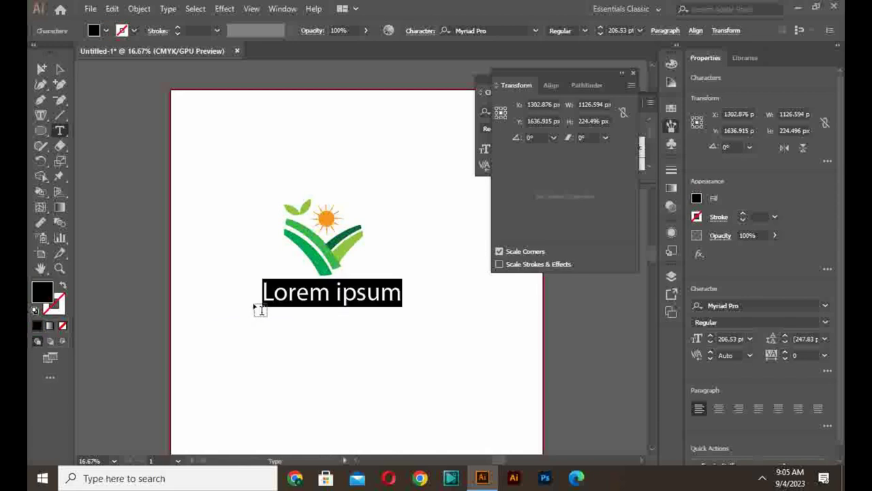
text(FARM)
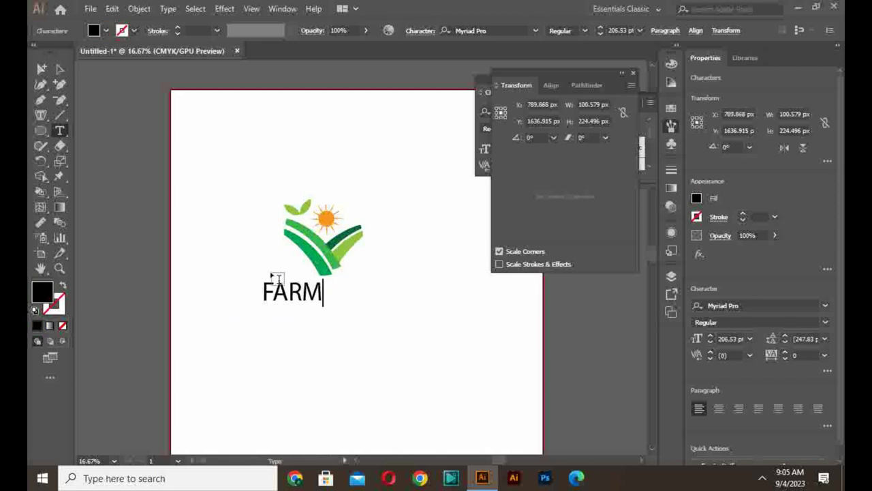
Centre the FARM text under the blades and set its font to BillionDreams.
click(59, 69)
drag(294, 290, 327, 292)
click(536, 30)
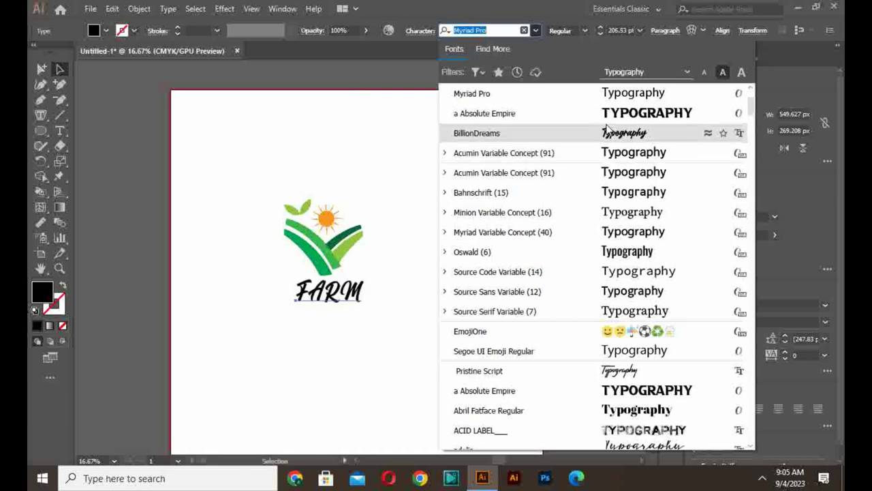
click(606, 130)
Fill the FARM text with the medium green swatch.
click(105, 31)
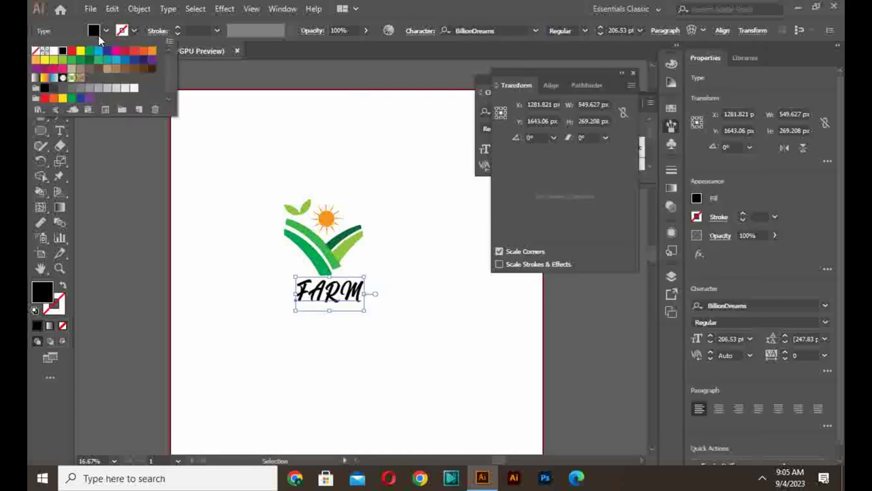
click(71, 63)
click(343, 363)
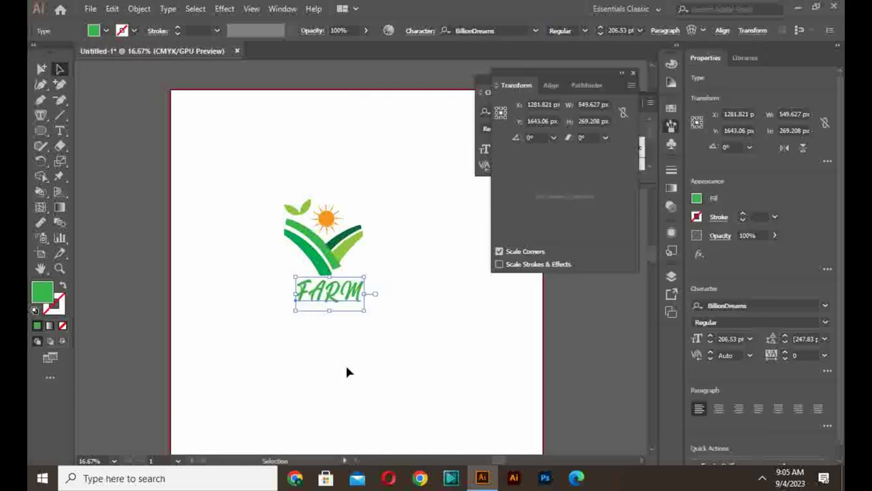
Place a smaller copy of the FARM text, about 105 pt, centred below the original.
click(345, 365)
drag(348, 299, 344, 329)
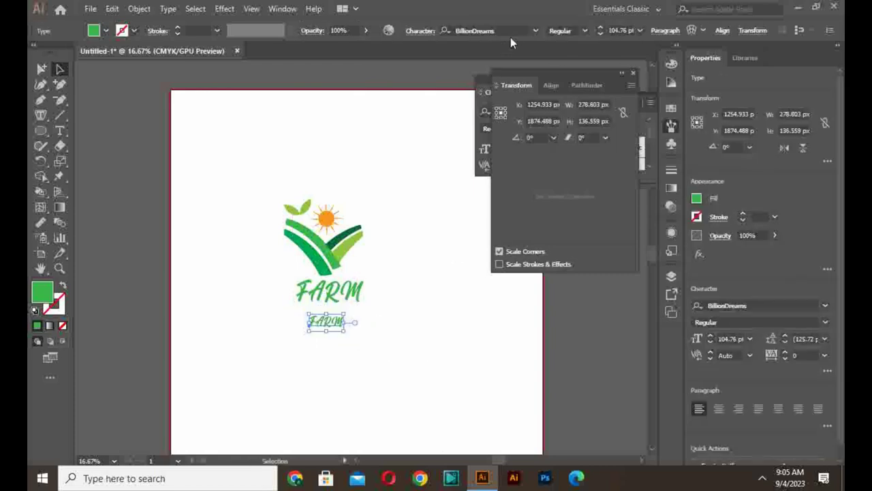
Set the font of the smaller FARM copy to Agency FB and replace its wording with LOGO.
click(536, 31)
click(580, 134)
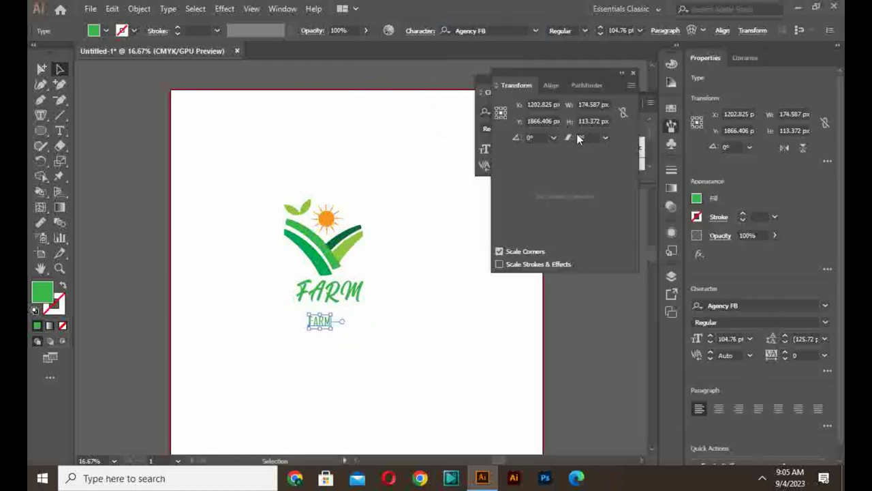
alt+scroll(333, 332, up, 2)
double_click(317, 315)
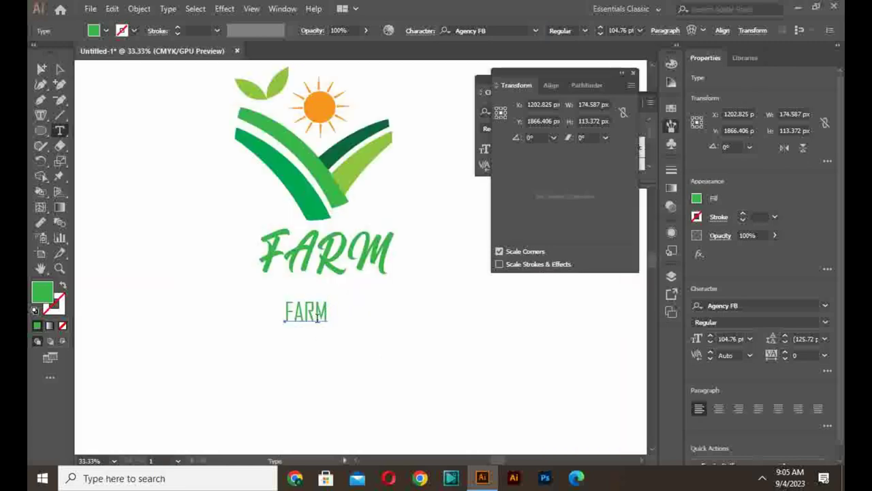
drag(325, 310, 274, 316)
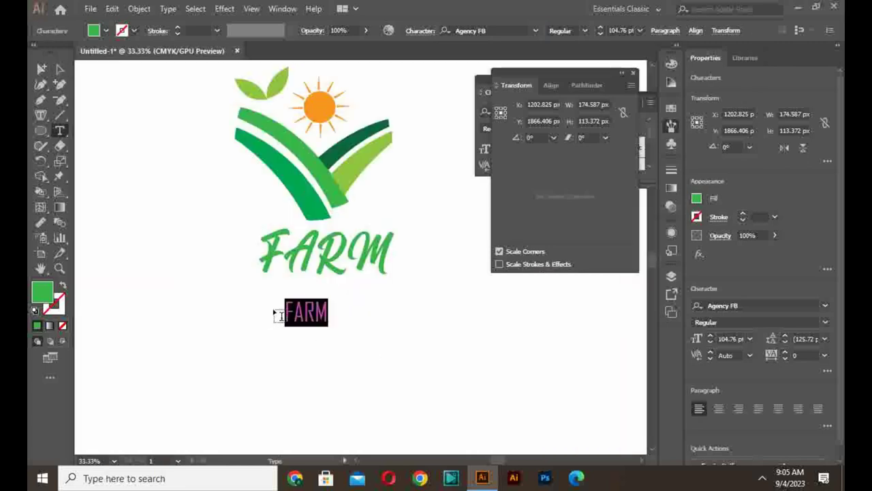
text(LOGO)
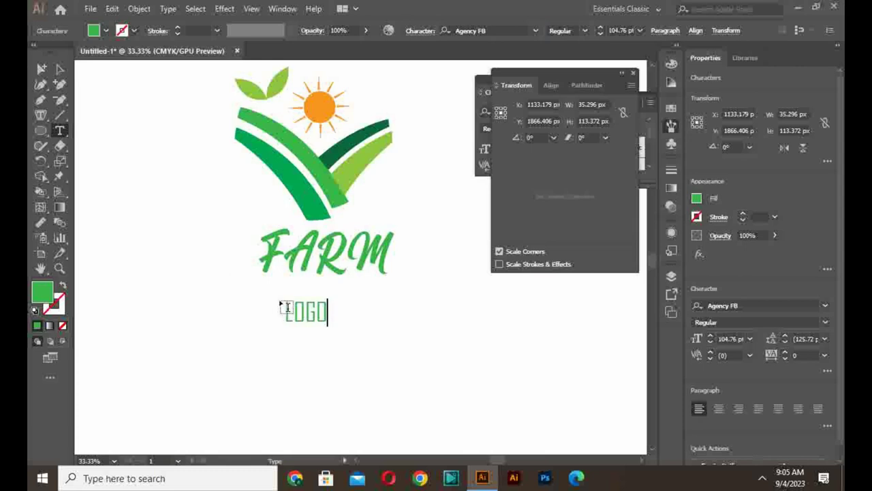
click(64, 69)
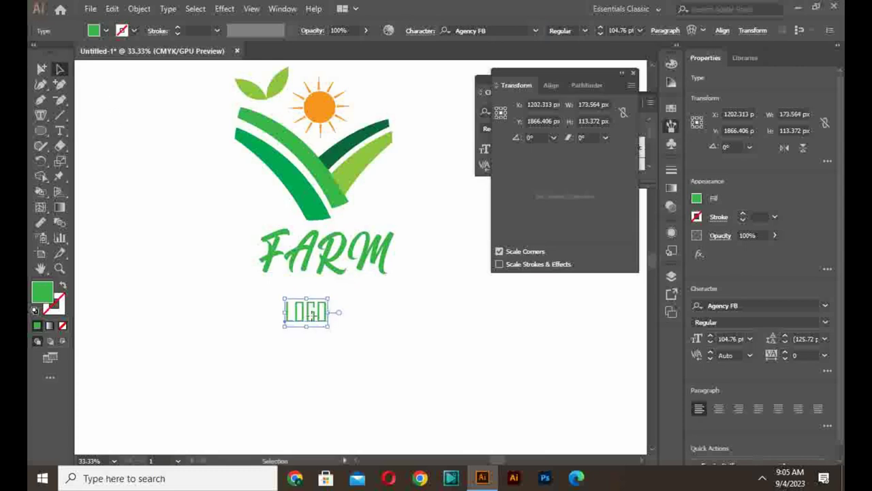
Set the tracking of the LOGO text to 750 and position it centred close beneath FARM.
drag(312, 315, 329, 300)
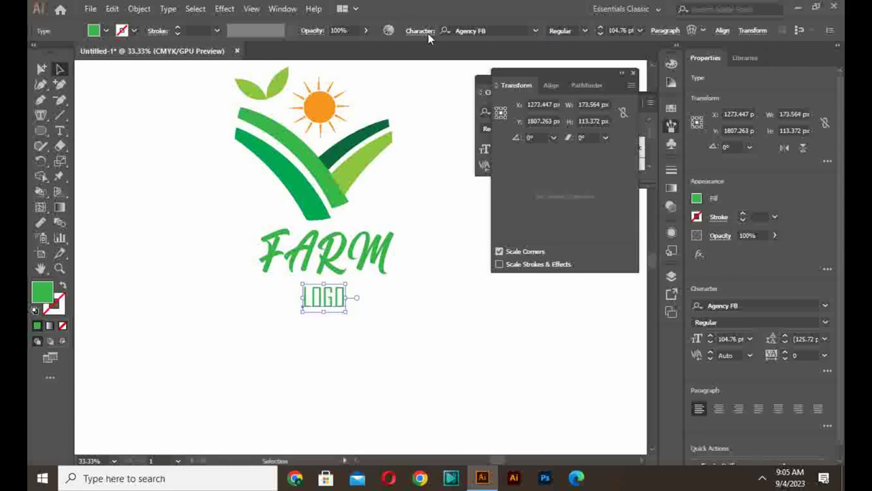
click(428, 33)
click(401, 106)
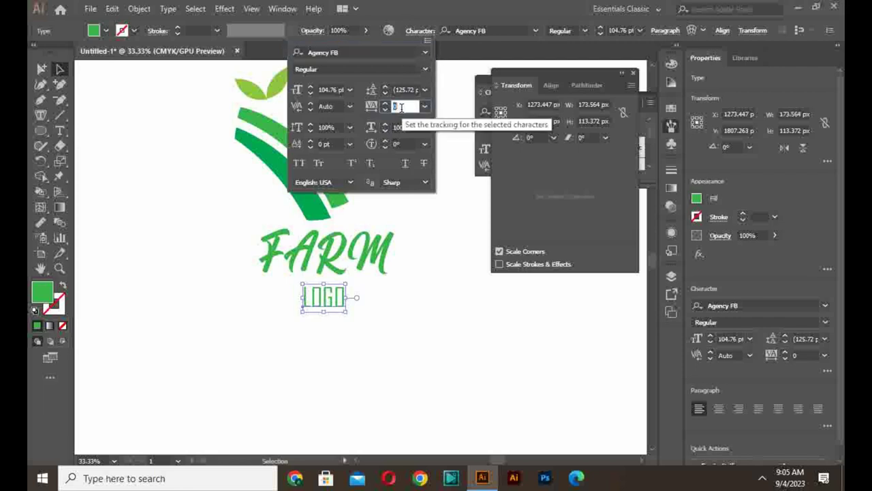
key(Return)
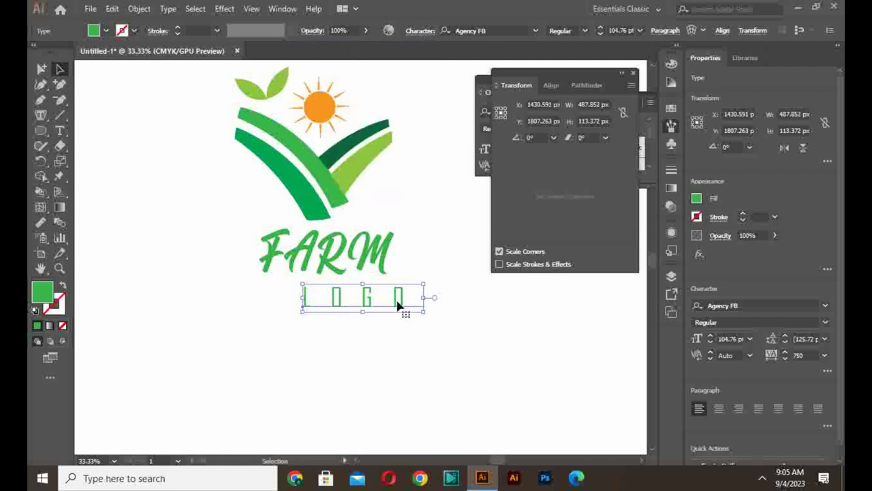
drag(398, 306, 365, 306)
click(411, 349)
key(ctrl+minus)
key(ctrl+minus)
key(ctrl+plus)
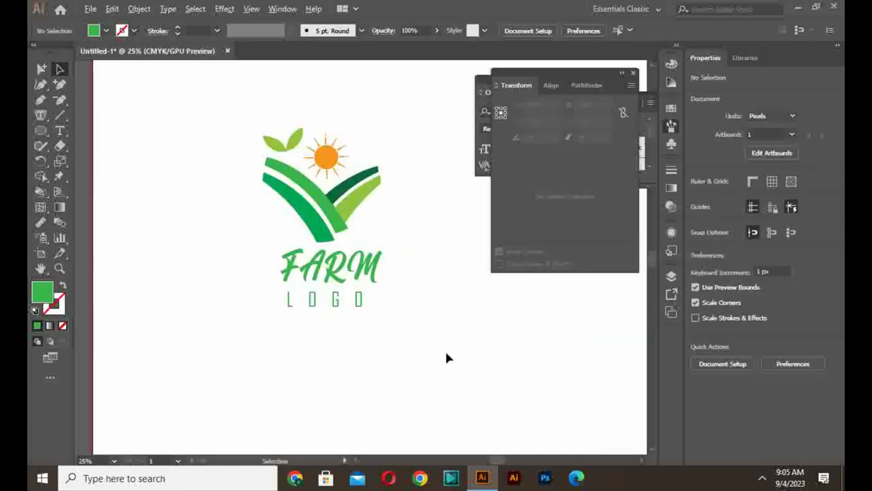
key(ctrl+minus)
drag(450, 348, 385, 321)
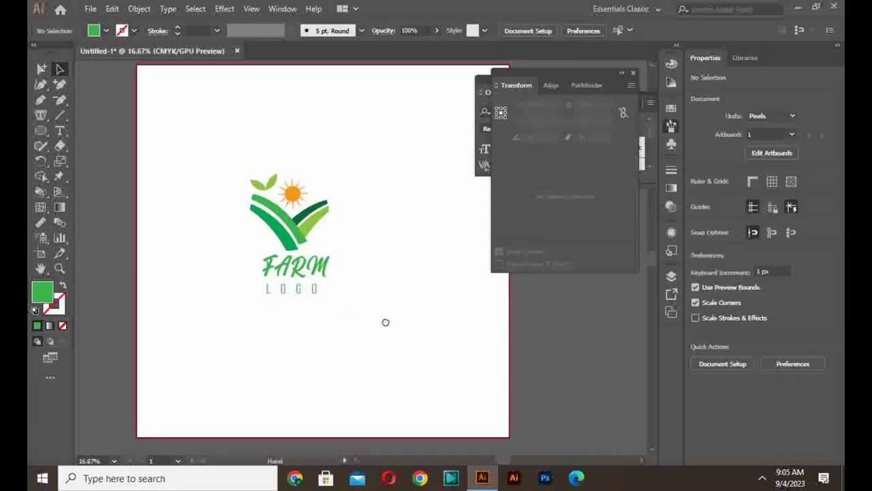
key(a)
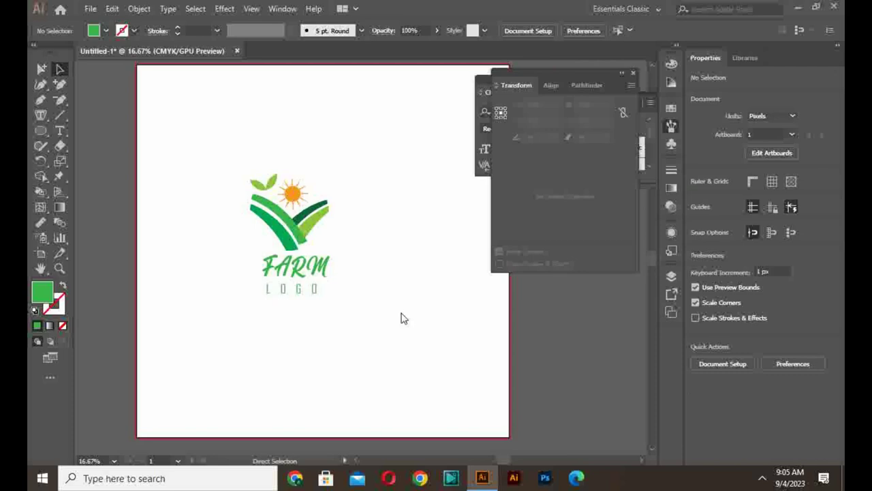